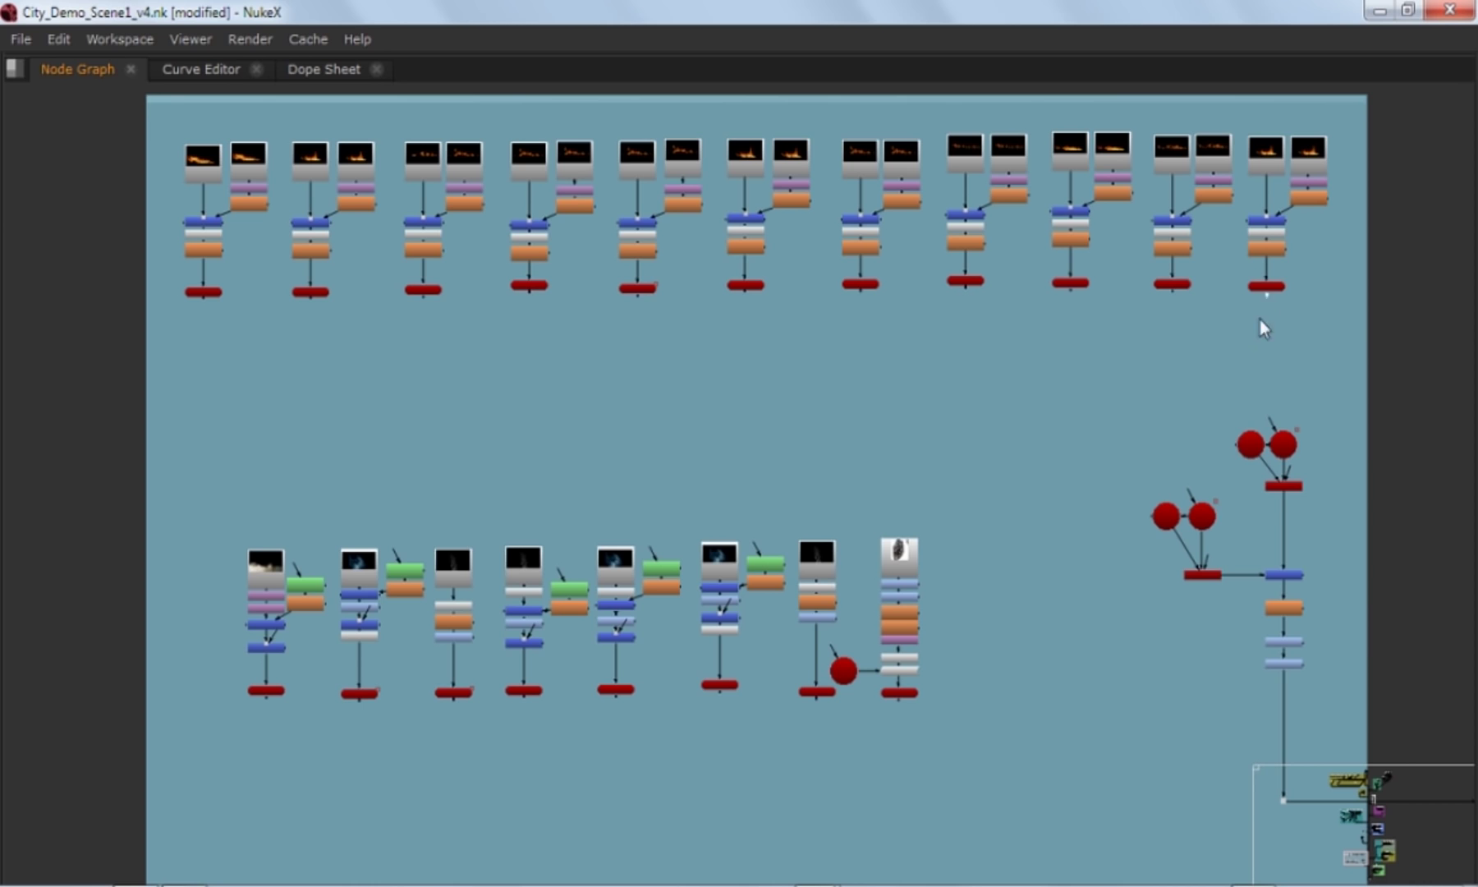
Step: Select the end dots of the top and bottom rows and link them all to the red circle node with Shift+Y
left_click_drag(1266, 293, 1215, 394)
left_click_drag(1116, 347, 1198, 390)
left_click_drag(166, 273, 1281, 349)
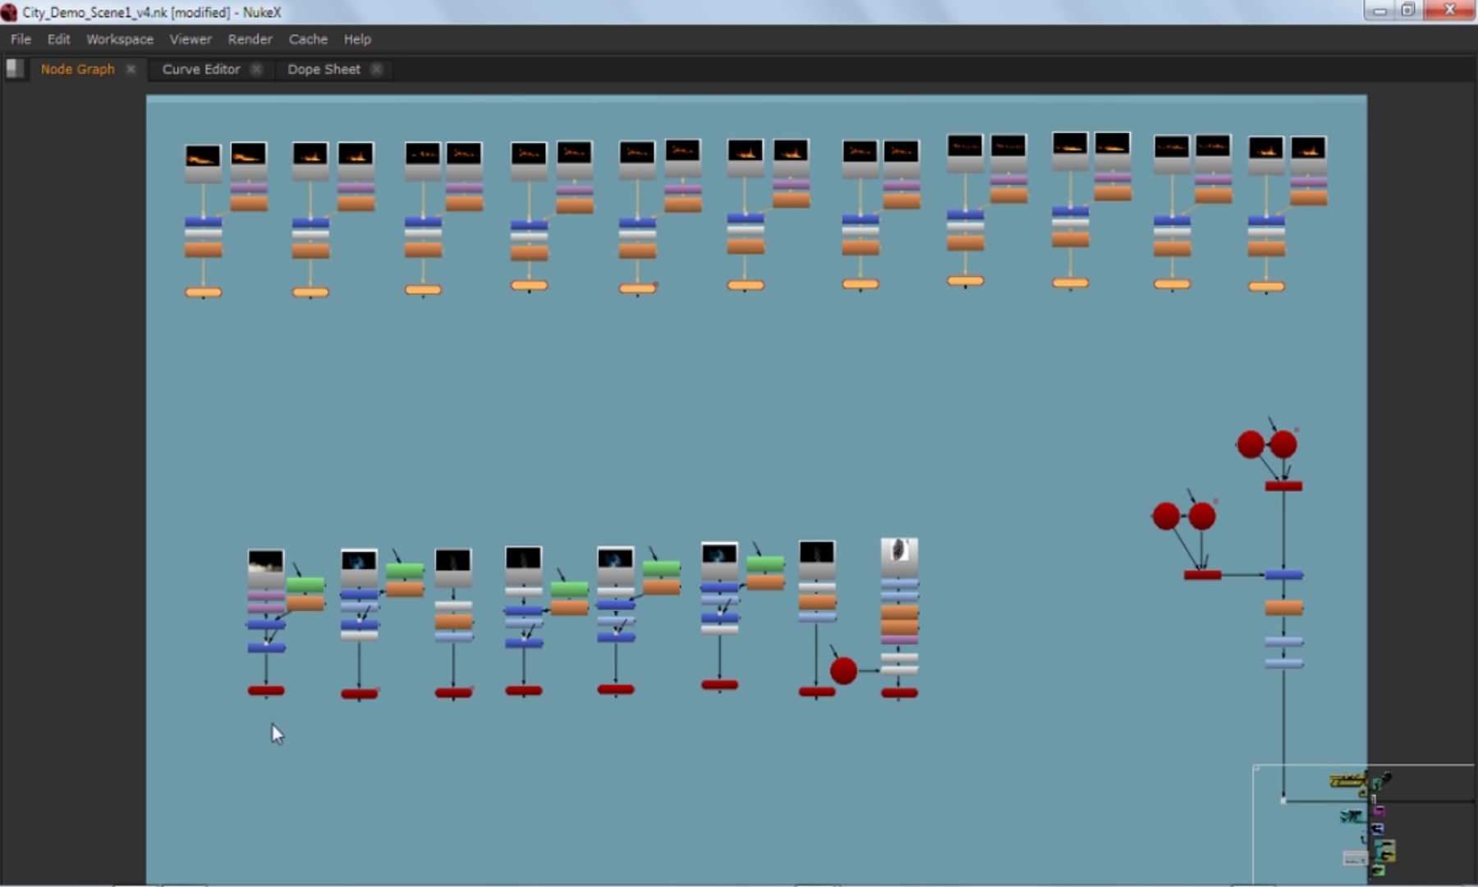
left_click_drag(228, 739, 936, 683, "shift")
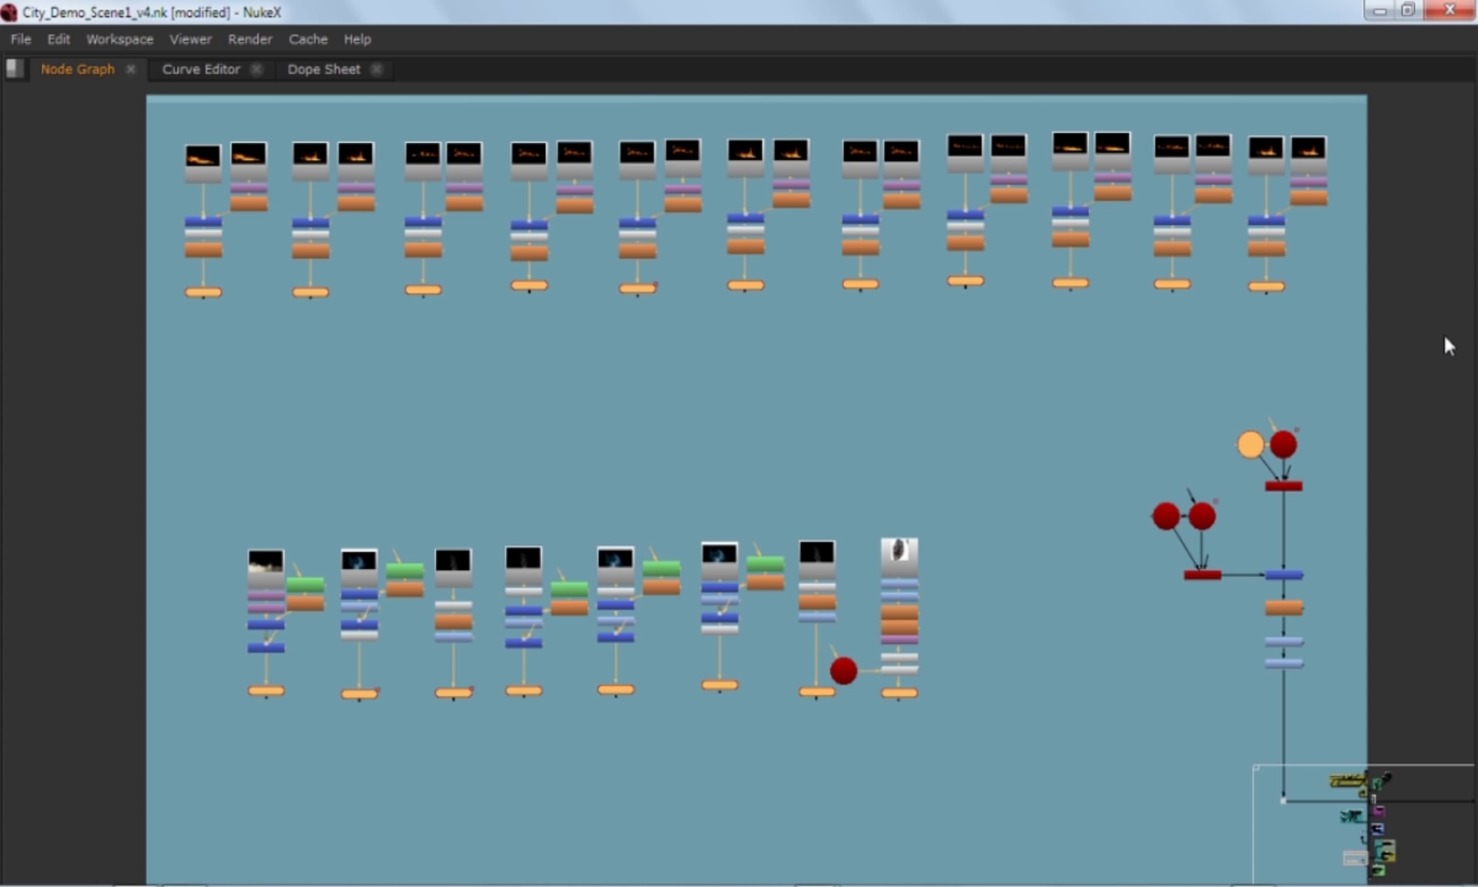
key("shift+y")
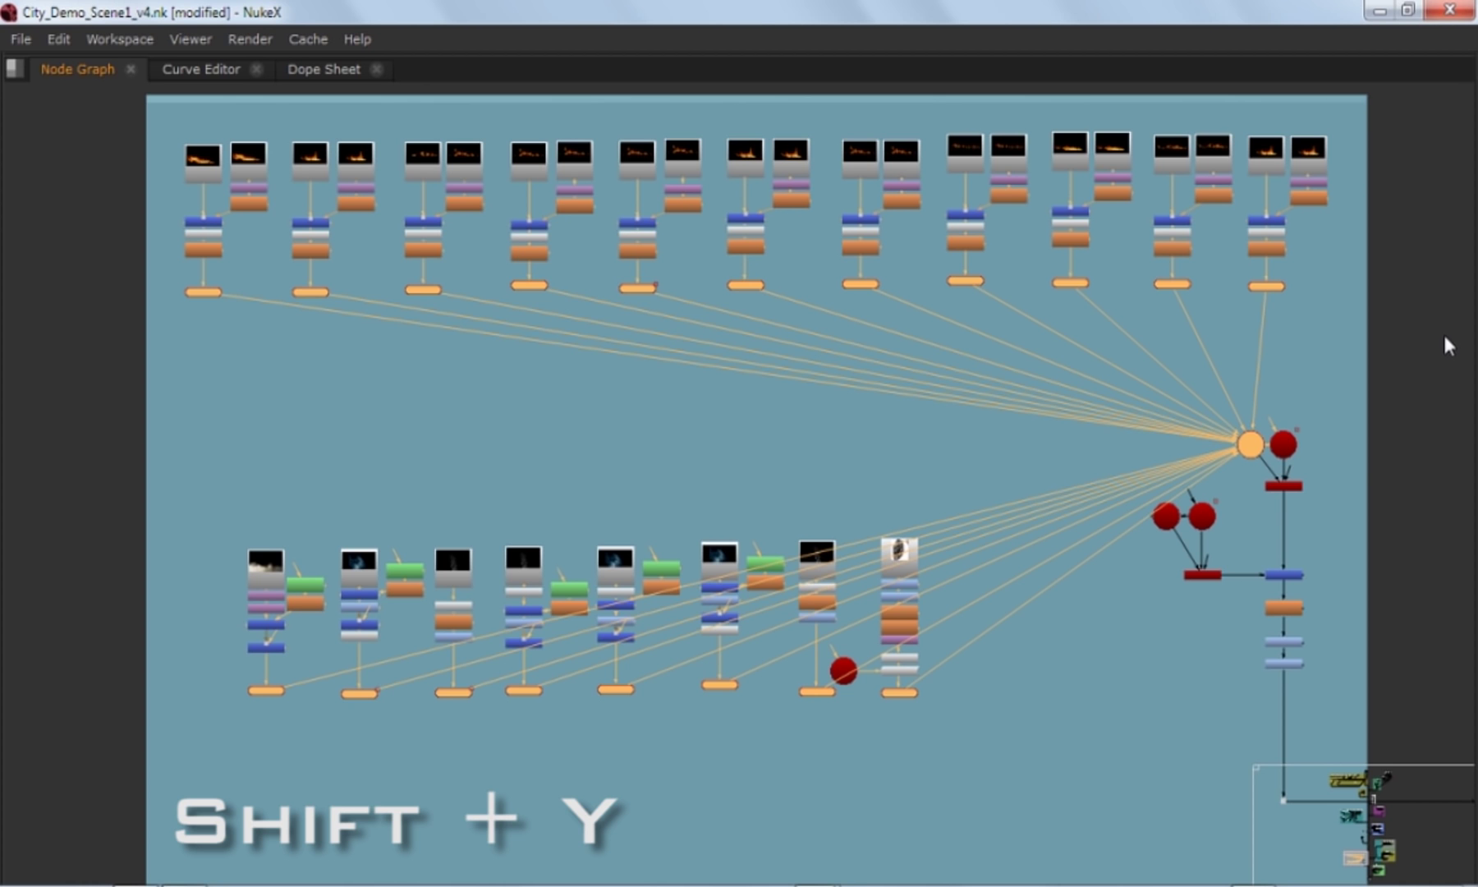
left_click(1314, 332)
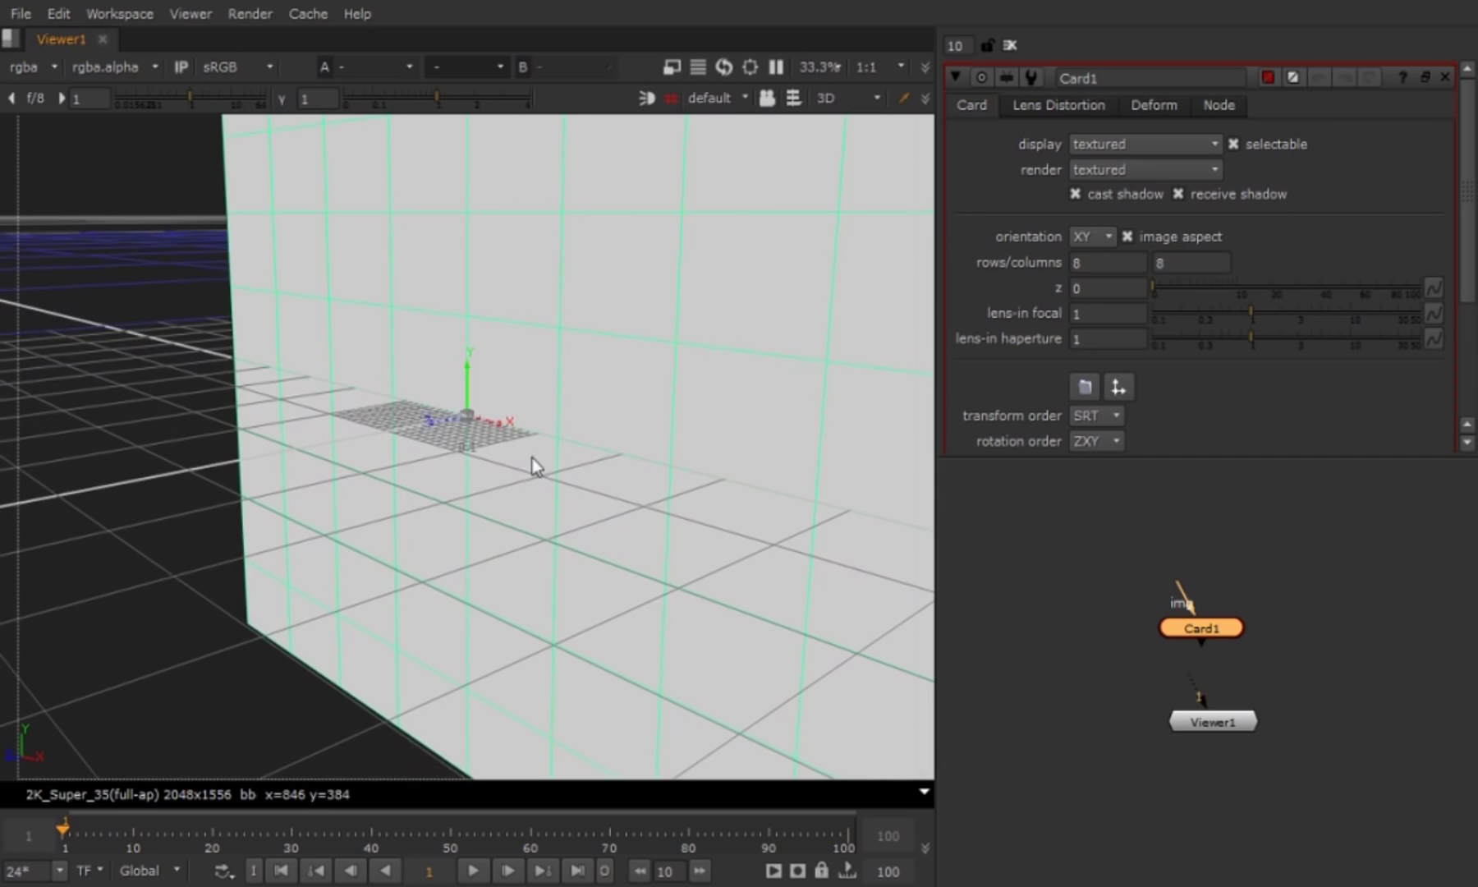
Step: Move Card1's pivot to its lower-right corner and rotate the card around it
left_click_drag(555, 427, 458, 502, "ctrl")
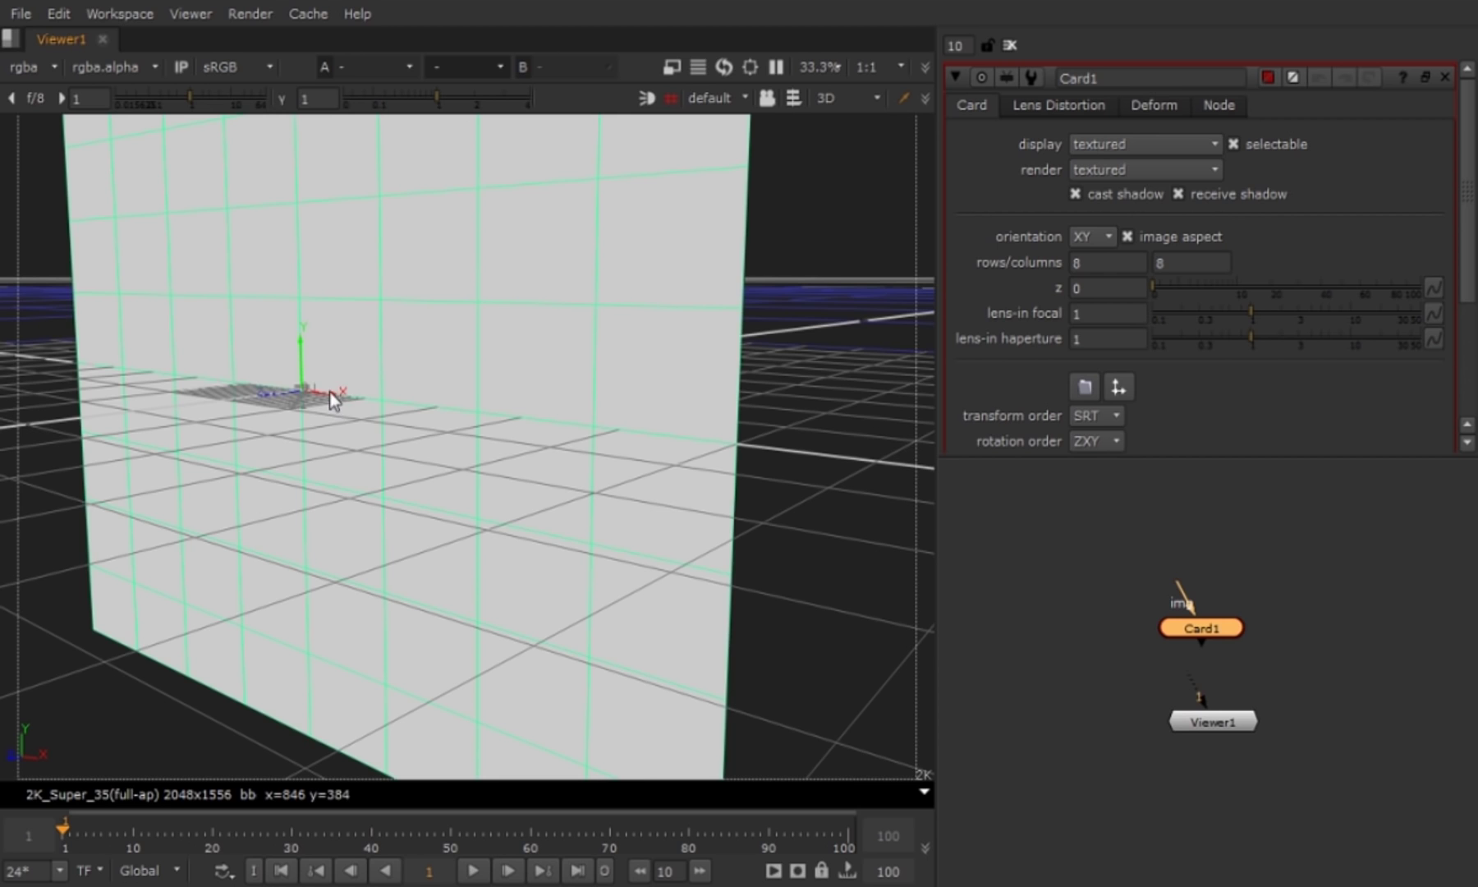
left_click_drag(340, 401, 645, 501)
left_click_drag(626, 447, 711, 555, "ctrl+alt")
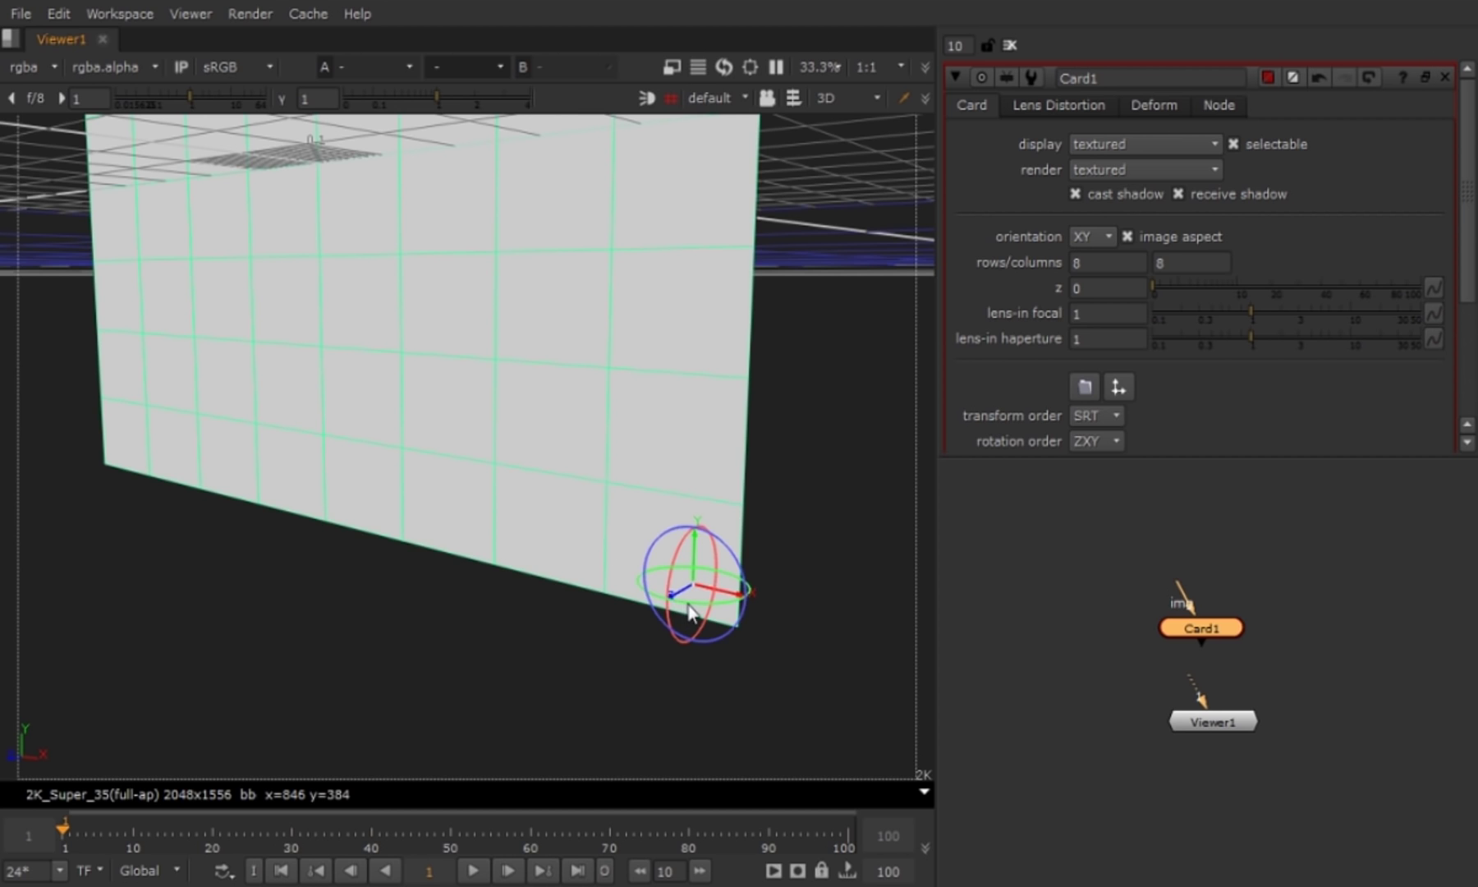
left_click_drag(688, 614, 538, 431, "ctrl")
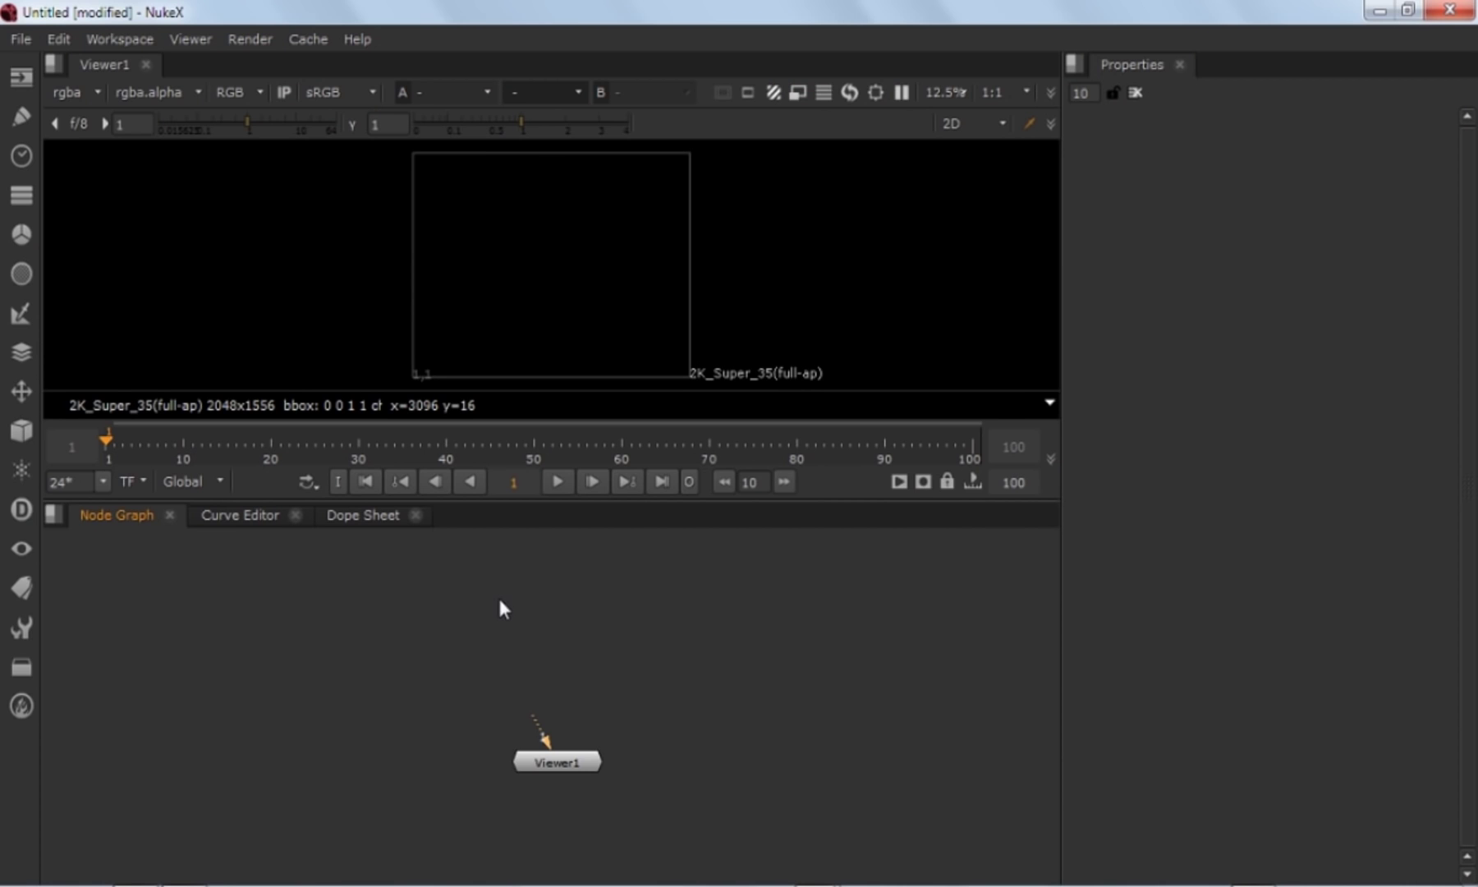
Step: Search the node list for 'gra', then cancel the search box
key("Tab")
type("gra")
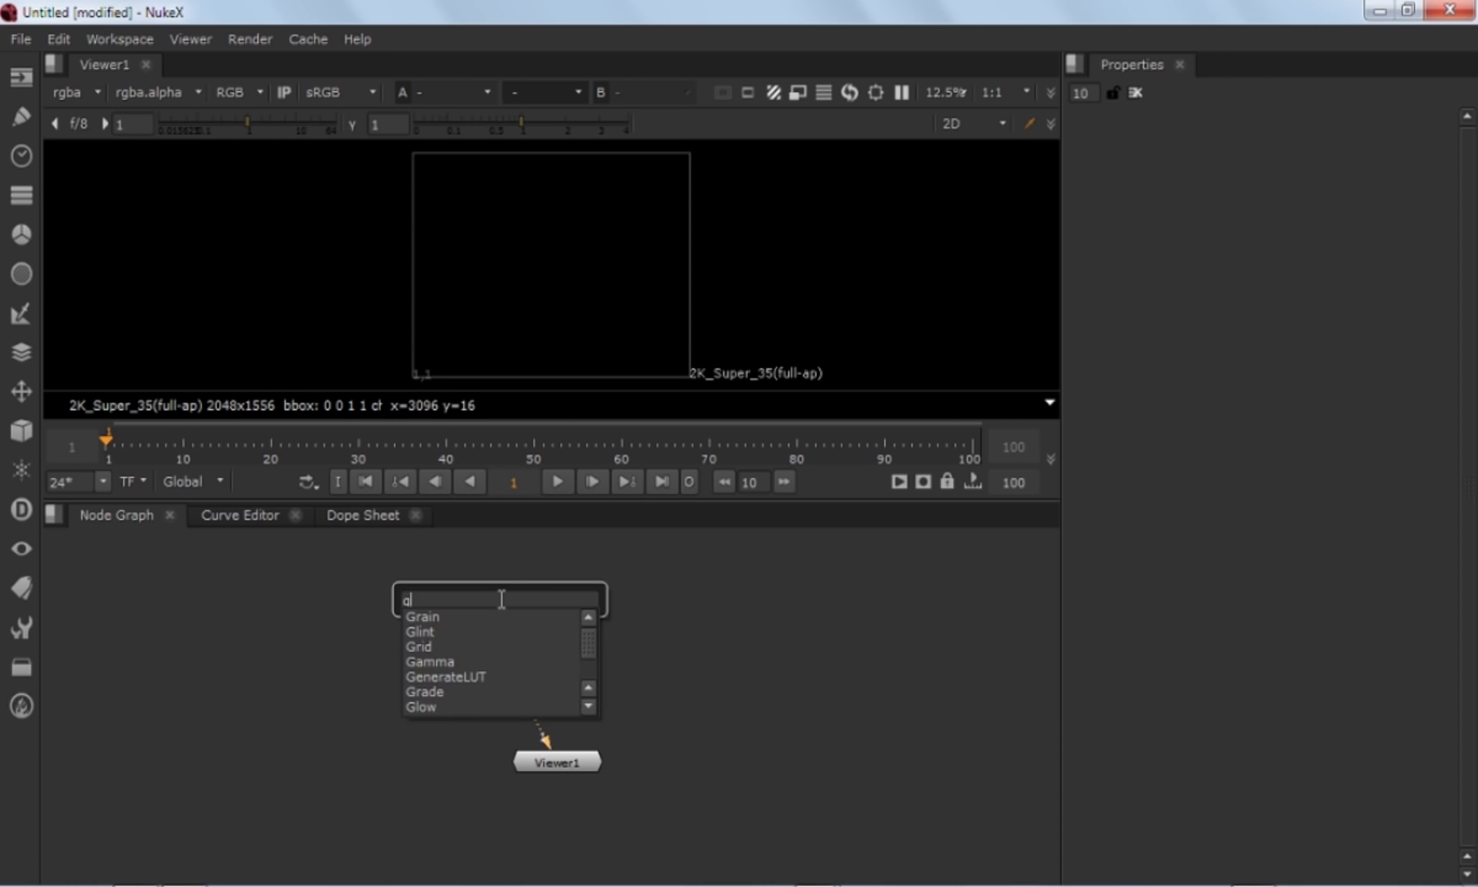
key("BackSpace")
key("BackSpace")
key("BackSpace")
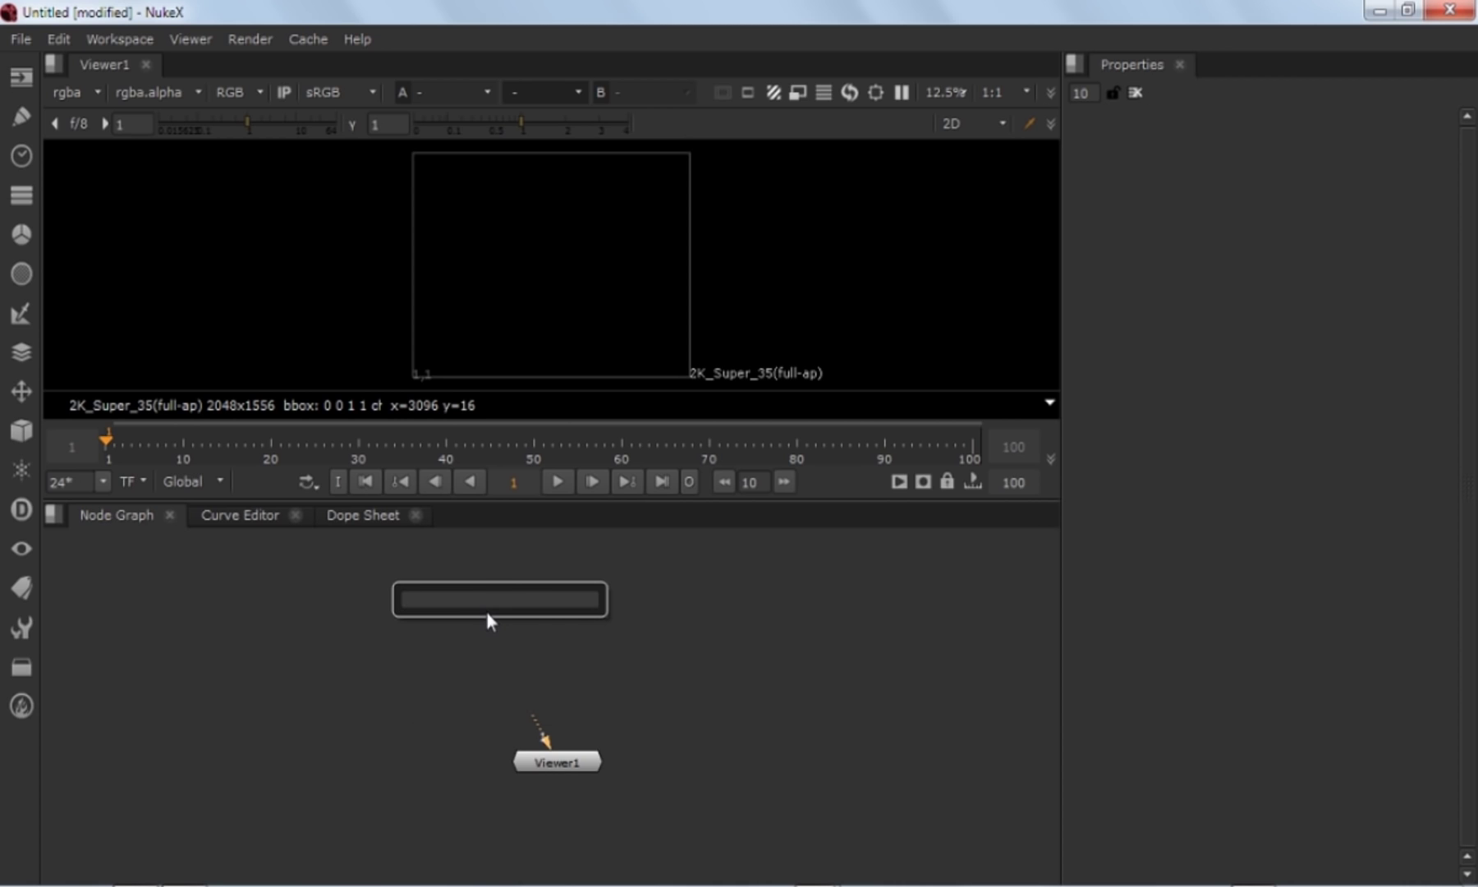
key("Escape")
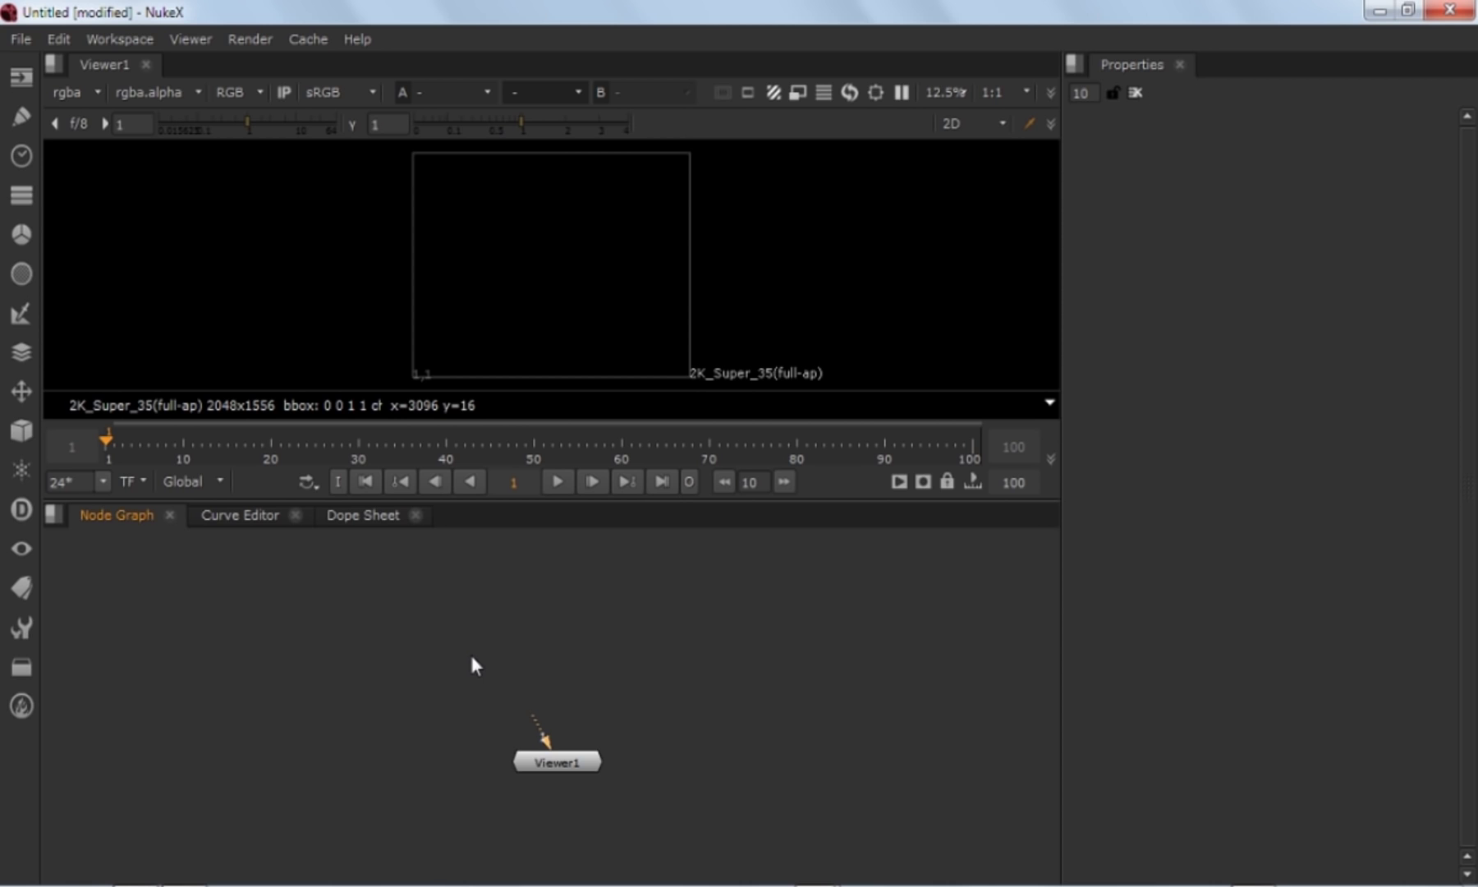
Step: Create Blur, Grade, ColorCorrect, Merge and Roto nodes with their hotkeys
key("b")
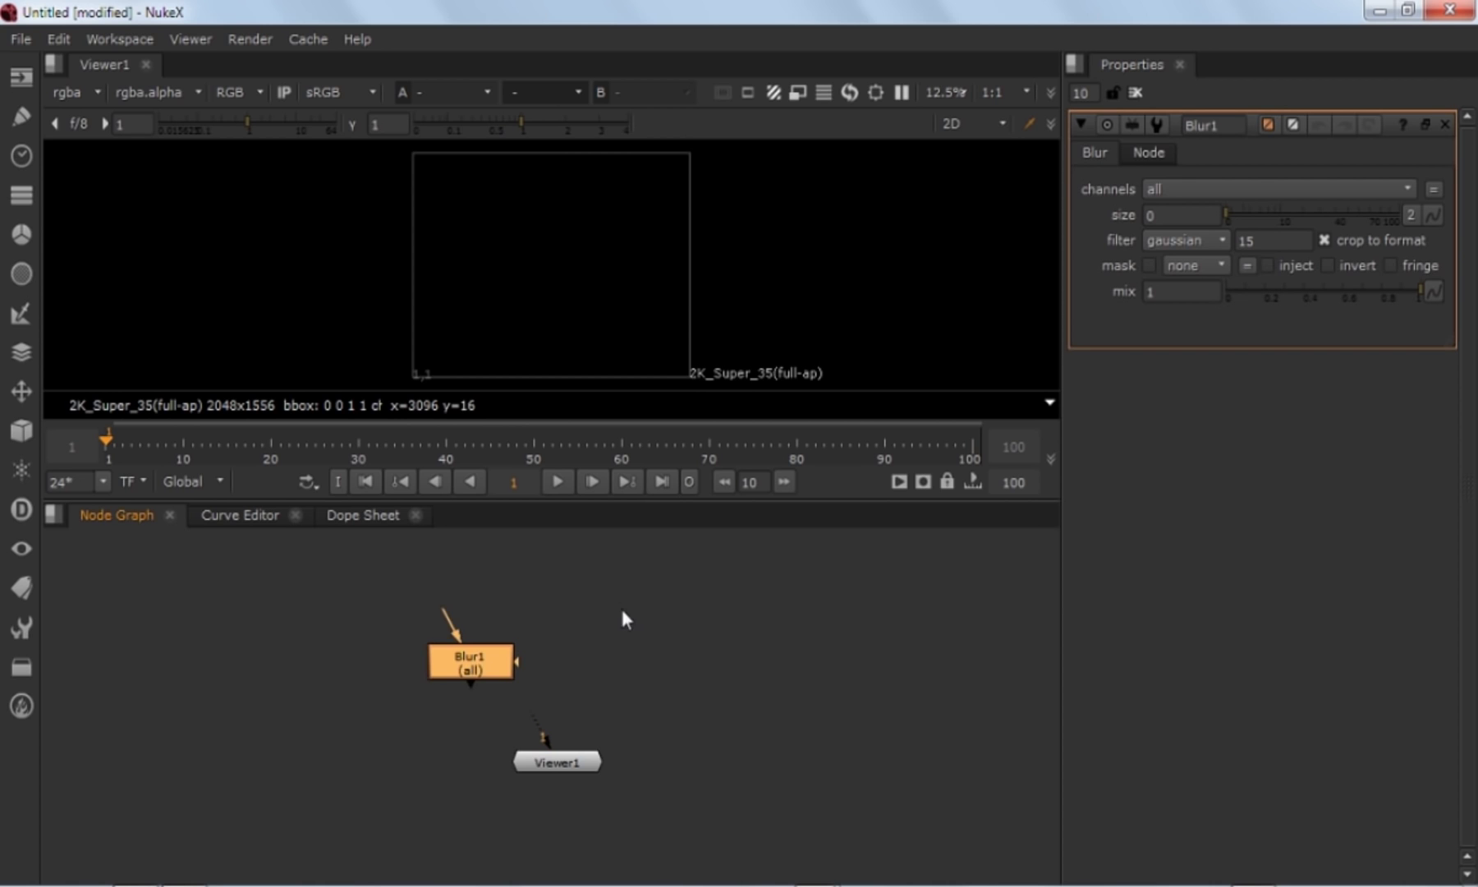
key("g")
left_click(605, 666)
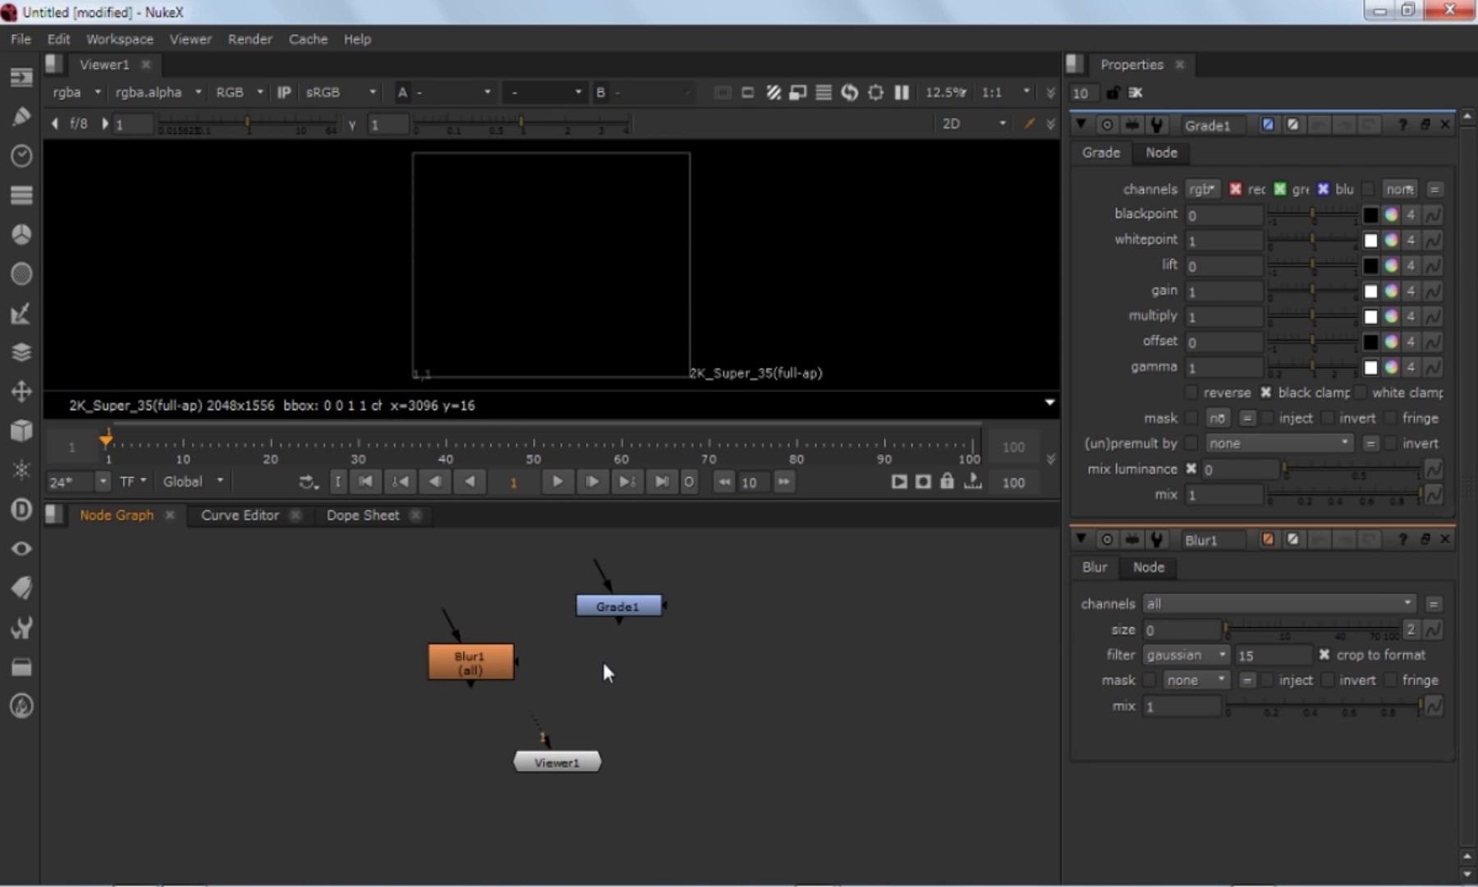
key("c")
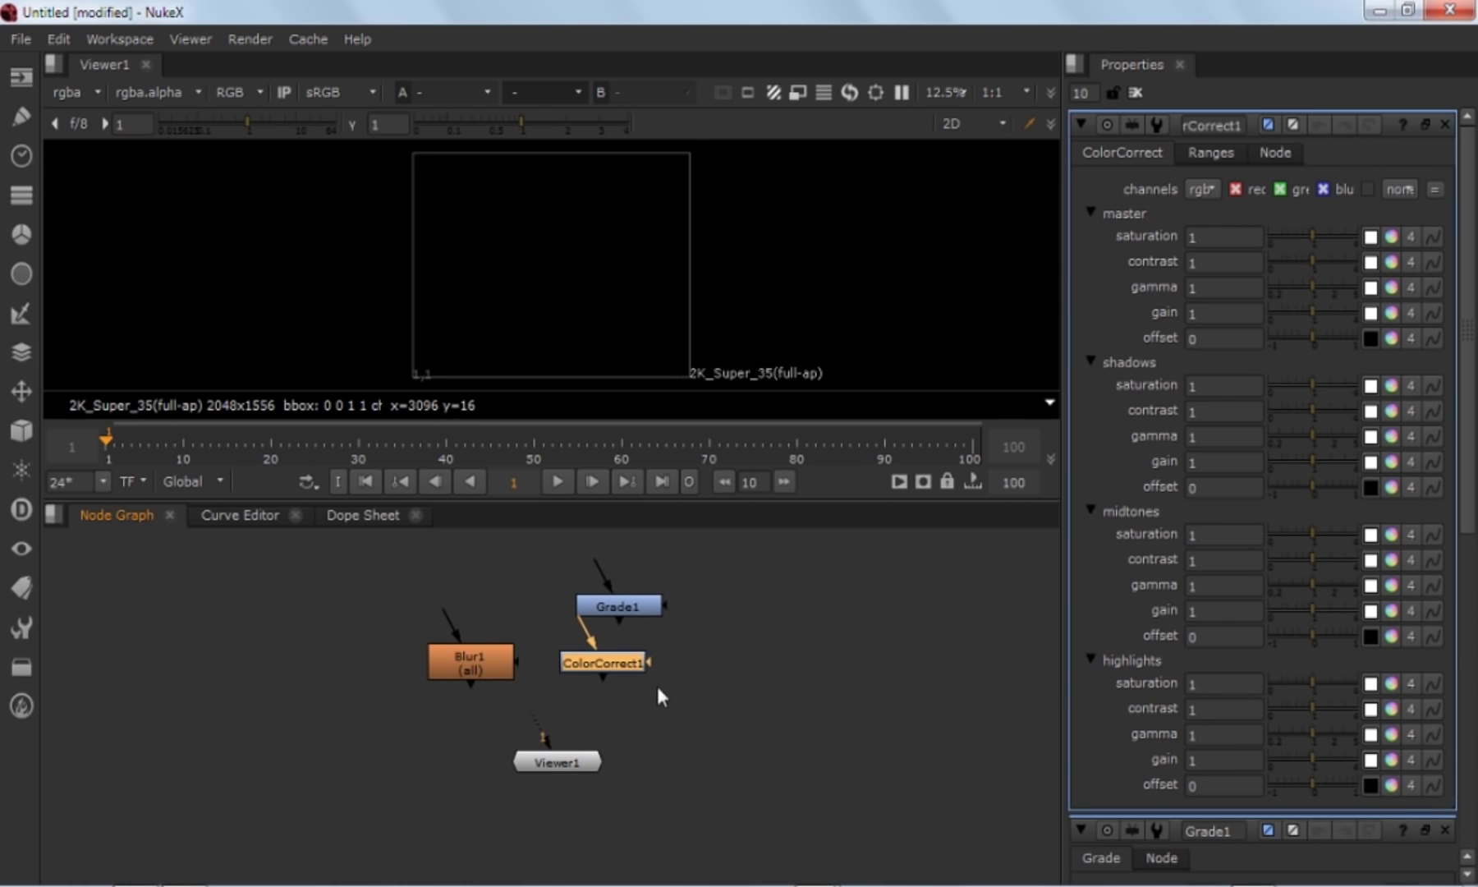
left_click(727, 654)
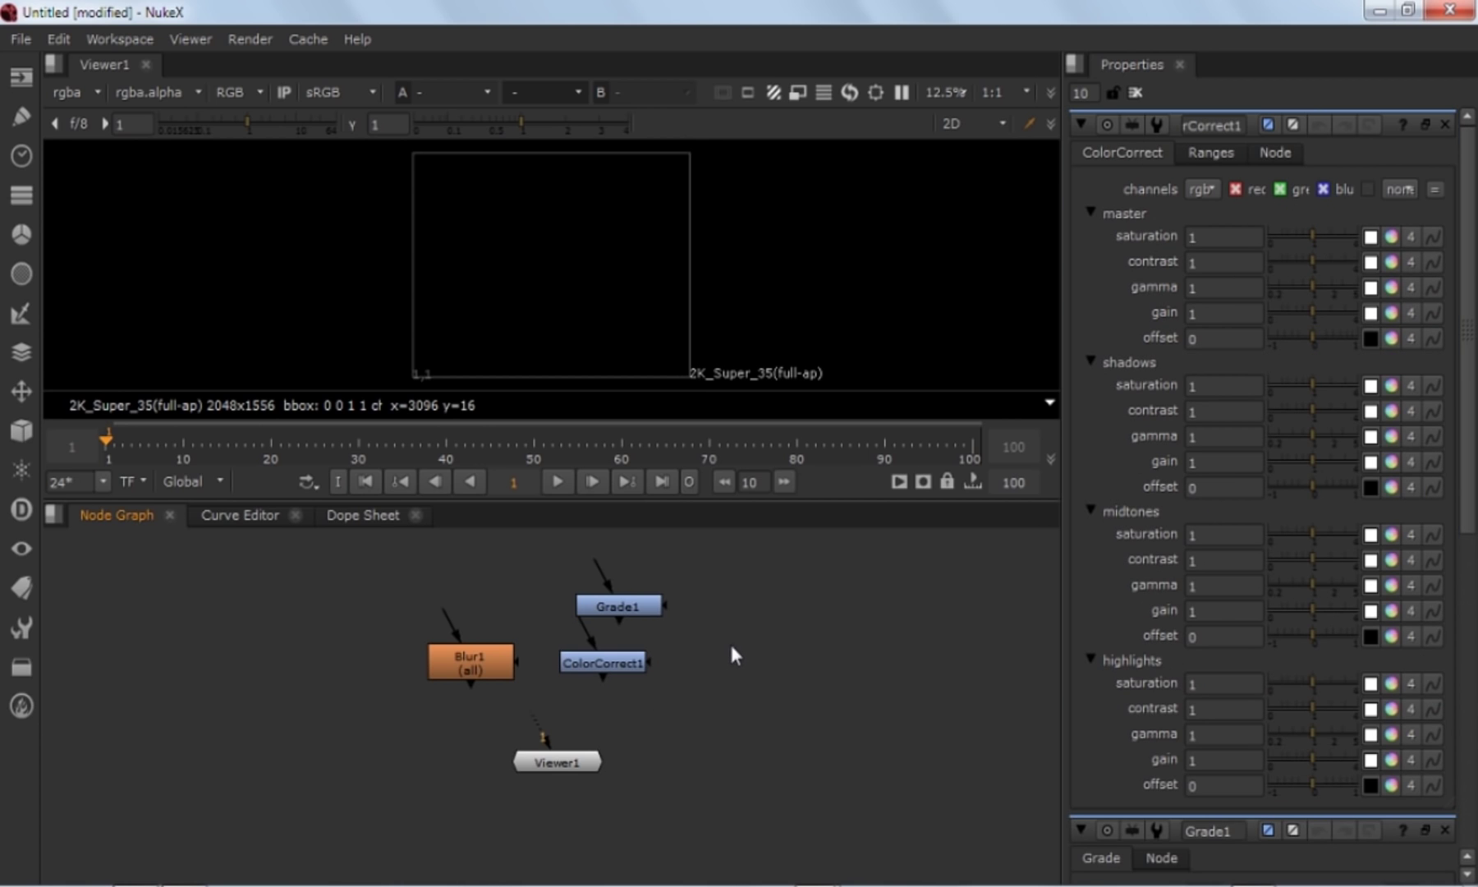
key("m")
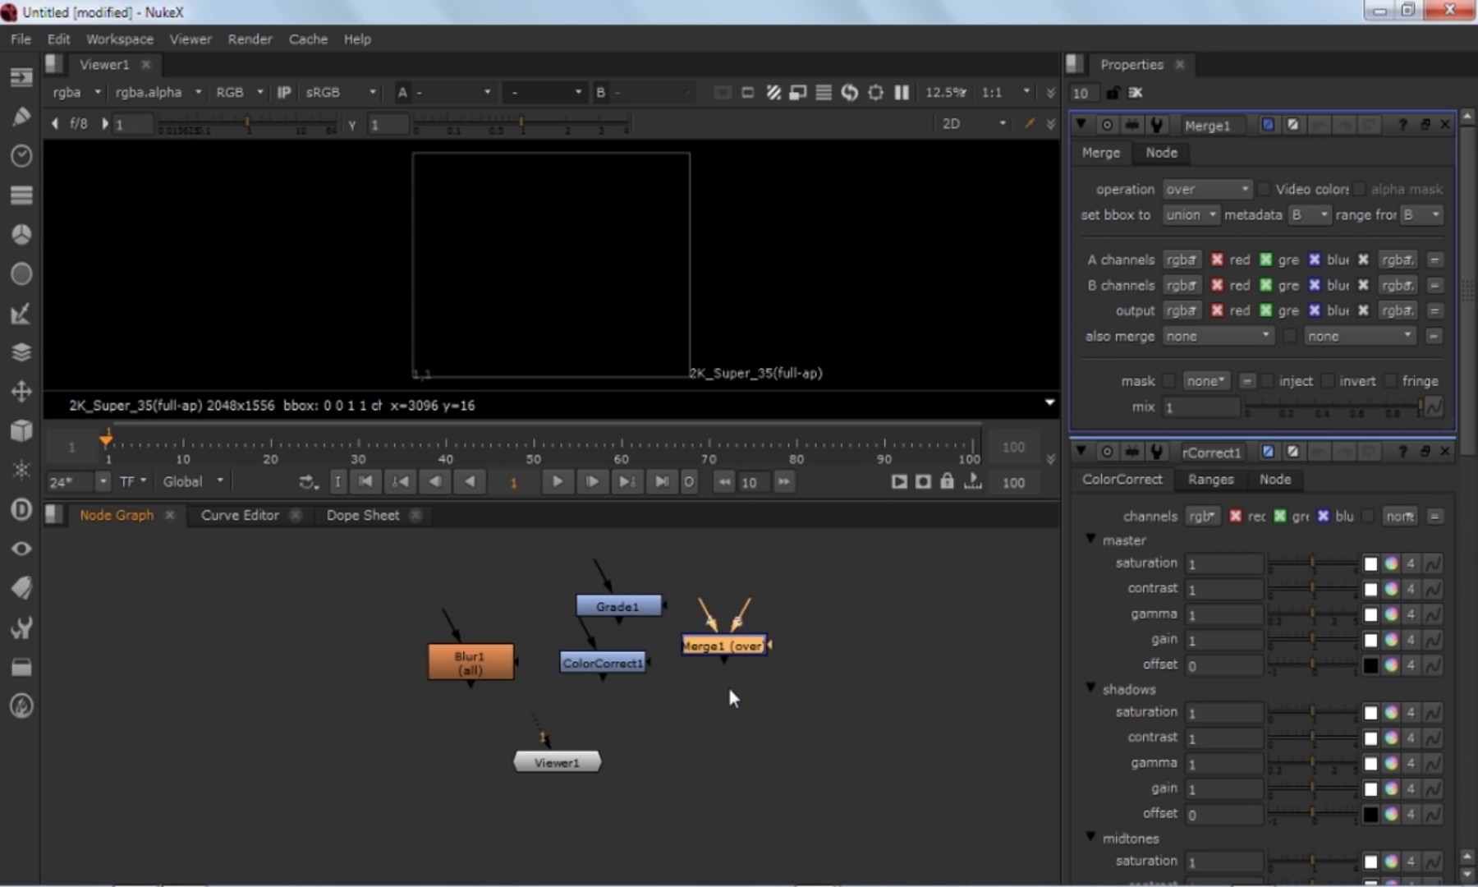
key("o")
Step: Arrange Roto1 beside Merge1, nudge Grade1, and frame all nodes in the graph
left_click_drag(741, 688, 800, 757)
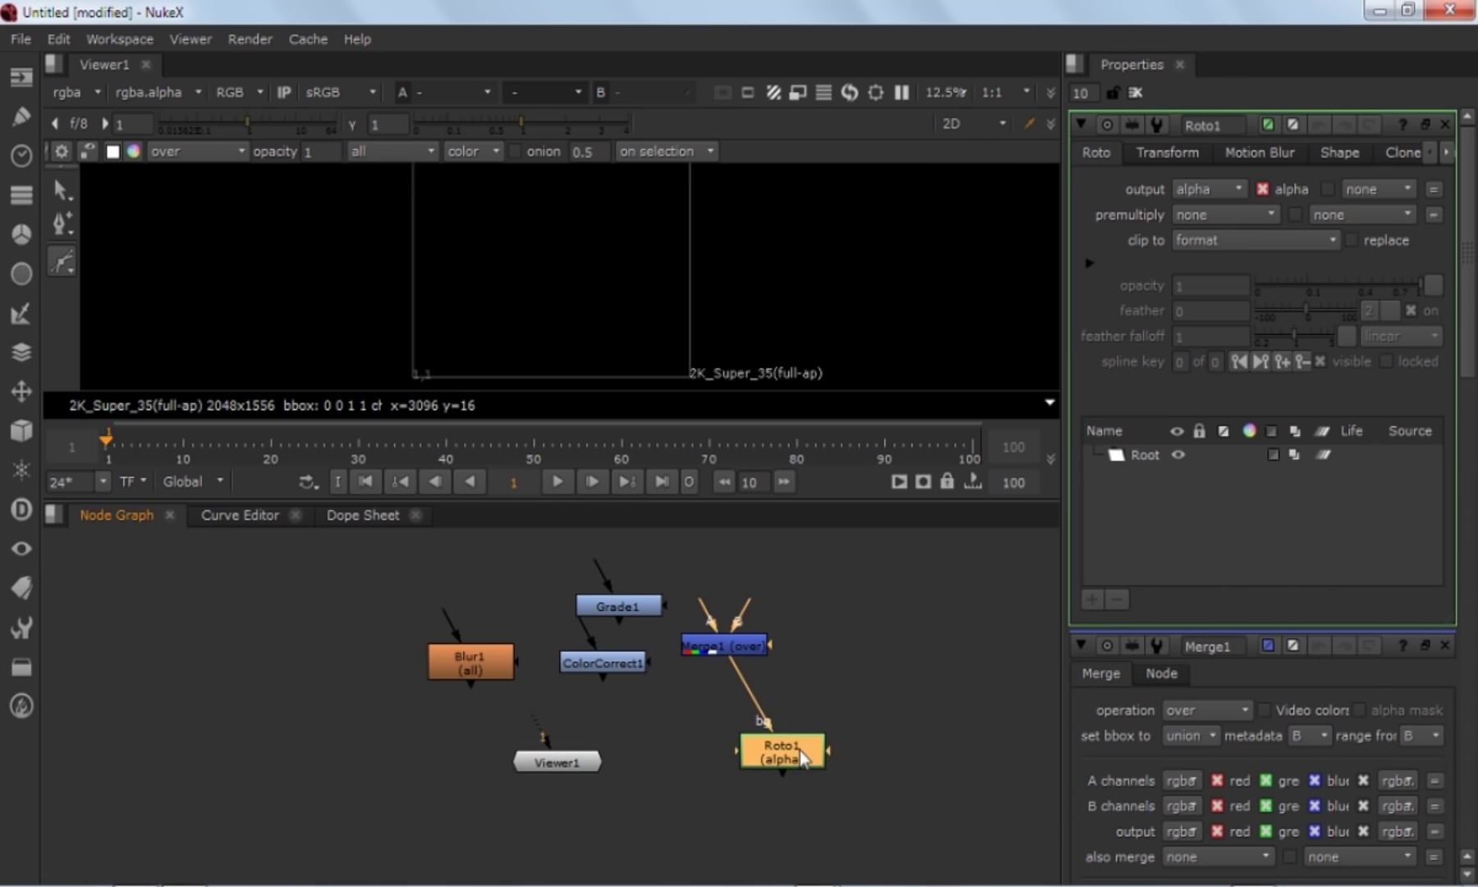
left_click_drag(618, 606, 611, 600)
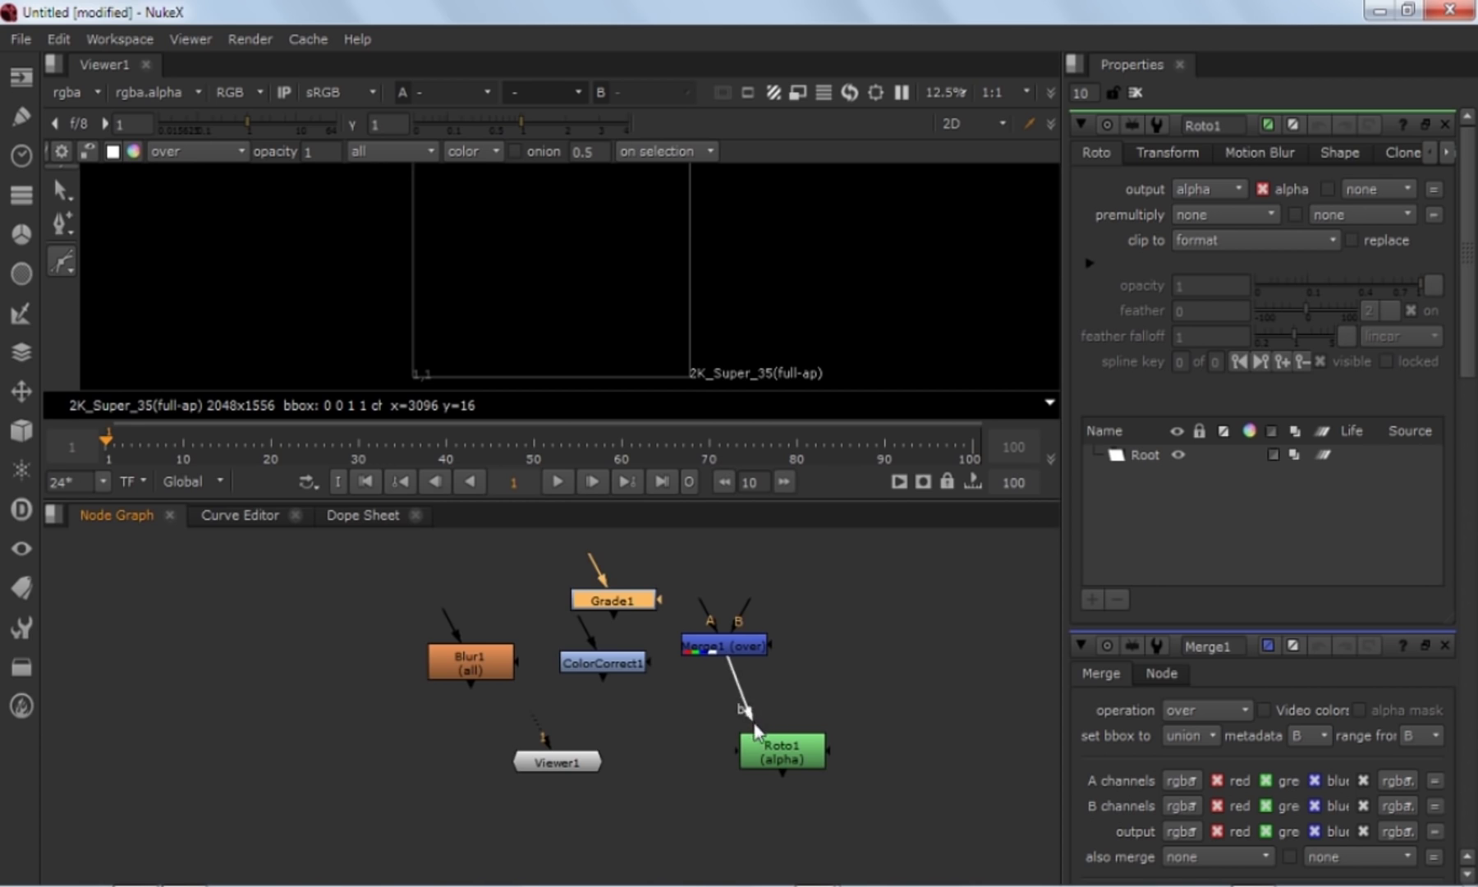
left_click_drag(754, 729, 828, 637)
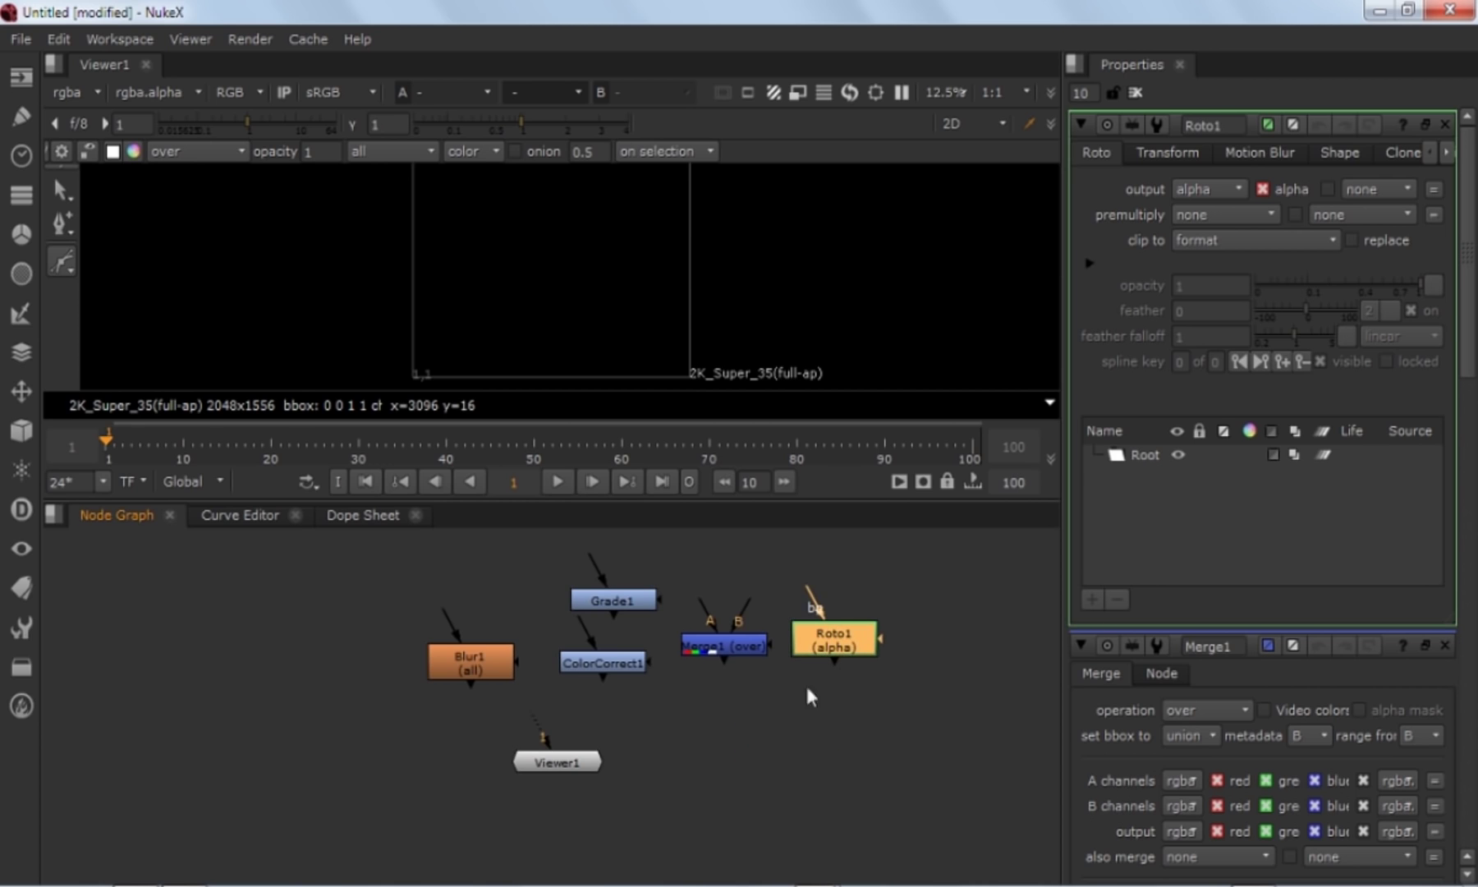
left_click(720, 743)
key("f")
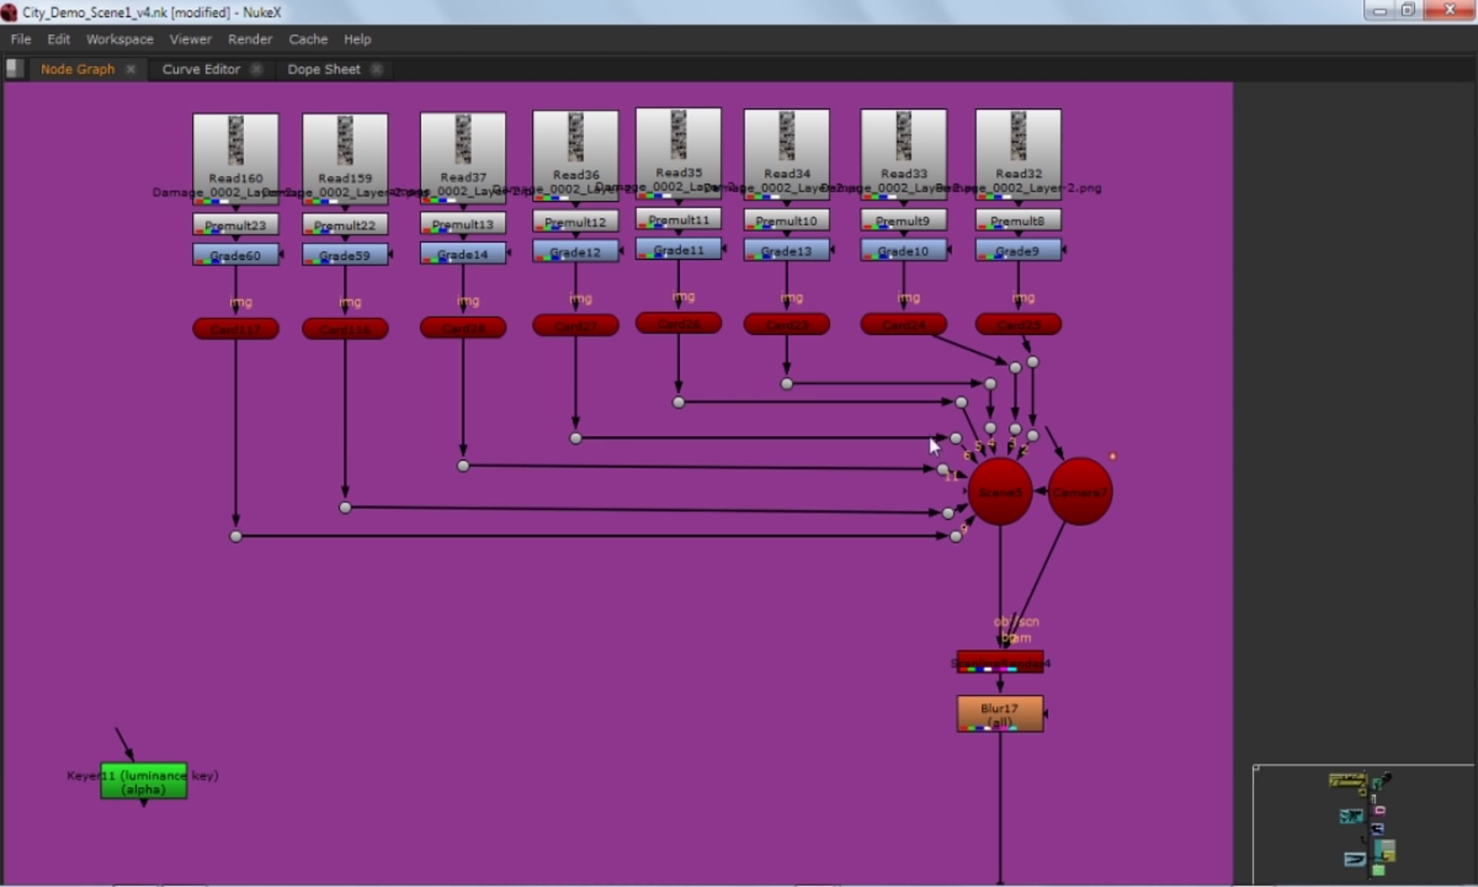
Step: Insert a new Grade58 node into the pipe below Blur17
left_click(240, 259)
left_click(469, 257)
left_click(174, 293)
left_click(1017, 252)
left_click(1092, 716)
key("g")
left_click_drag(1098, 677, 1025, 813)
Step: Delete the row of eight Grade nodes under the Premult nodes
left_click_drag(1105, 254, 135, 279)
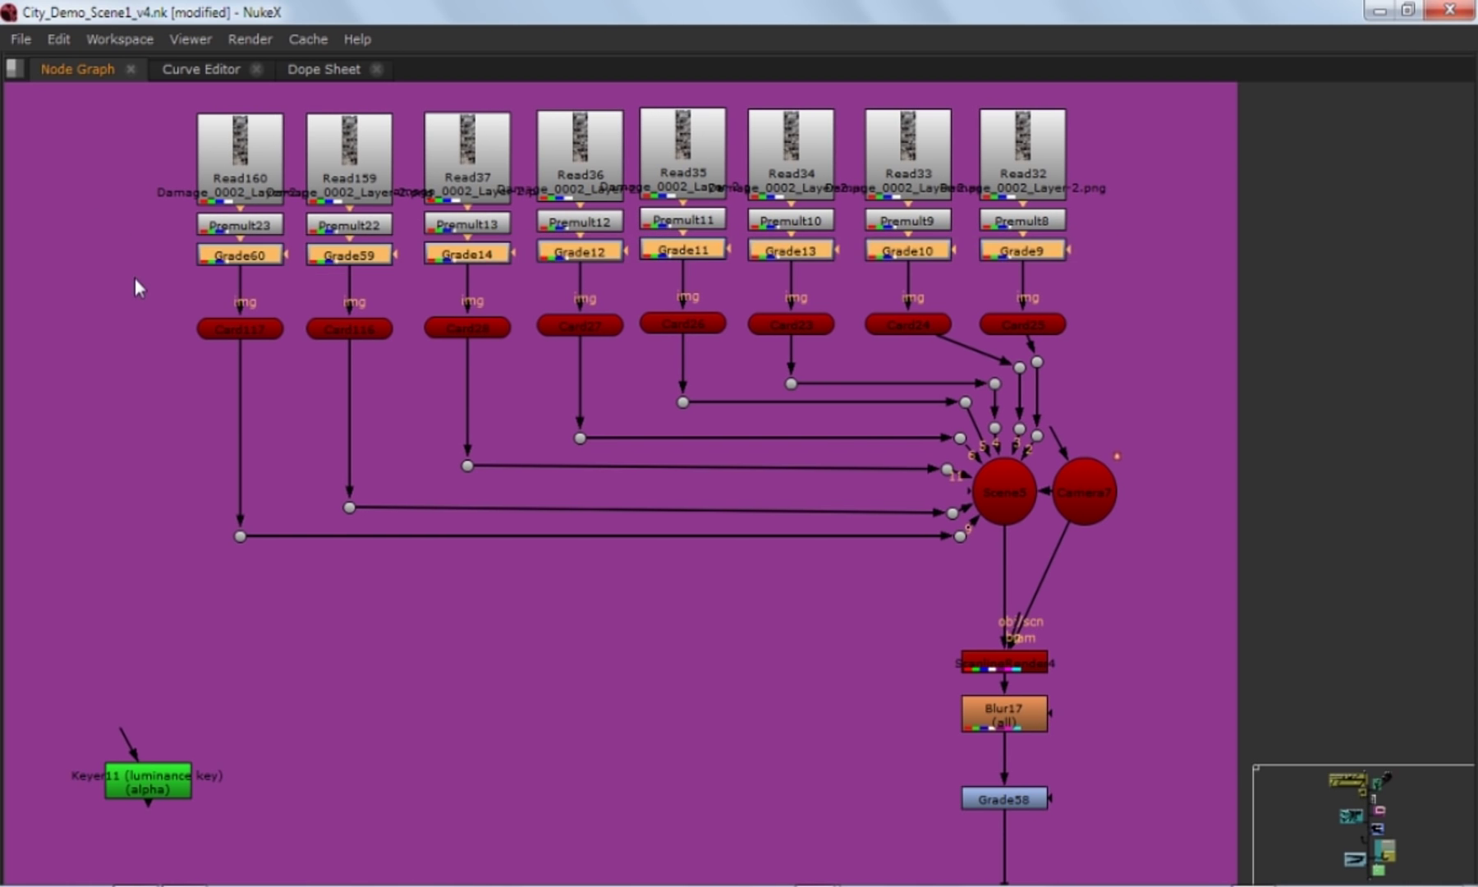
key("Delete")
left_click(1078, 239)
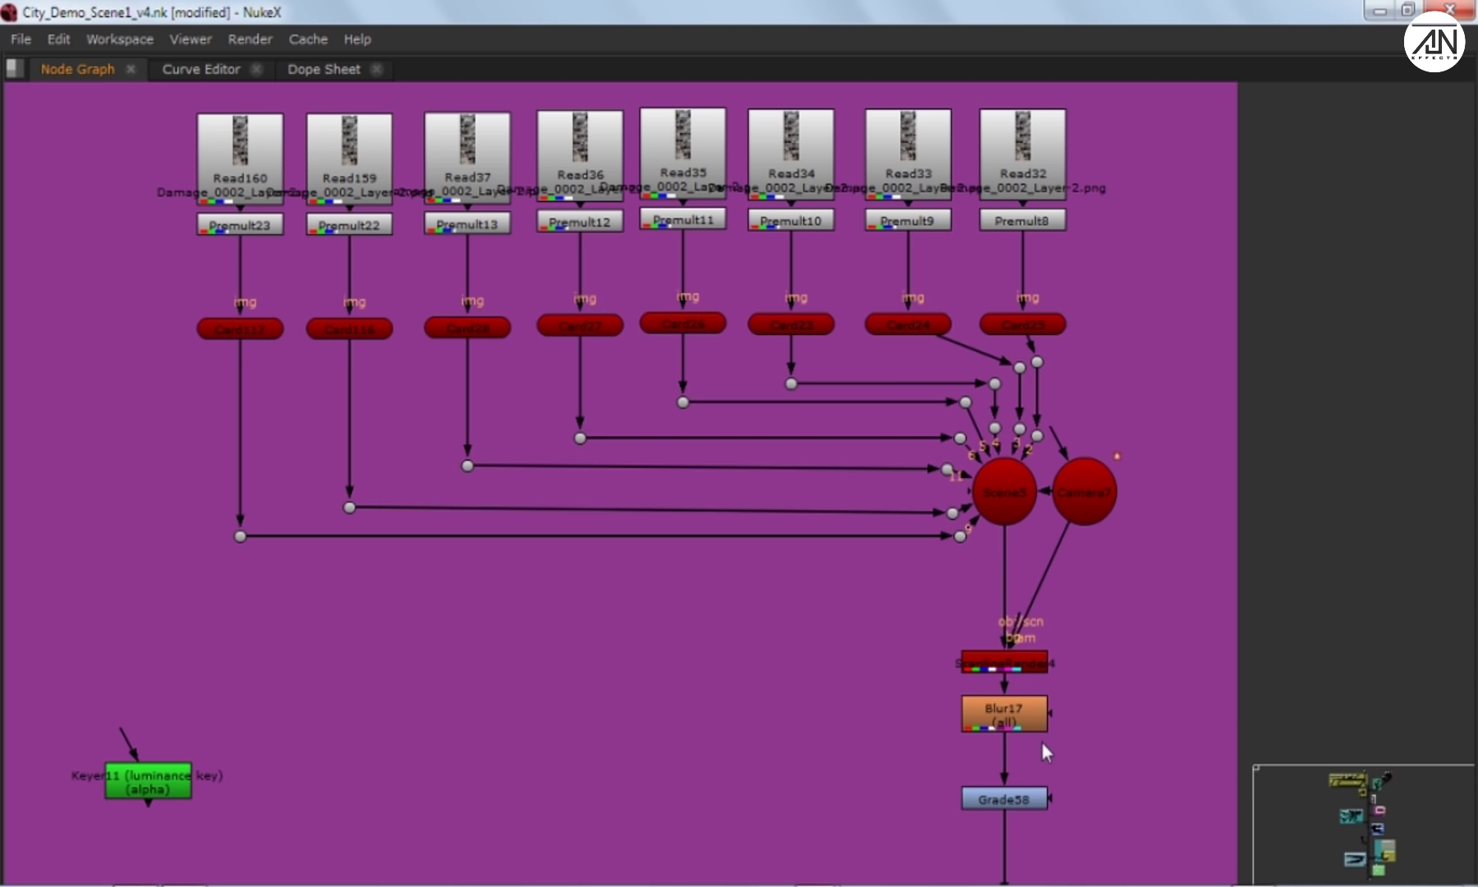
Step: Add ColorCorrect8 and Transform51 below Grade58, then select the Blur17–Transform51 chain
middle_click_drag(1160, 707, 1152, 619)
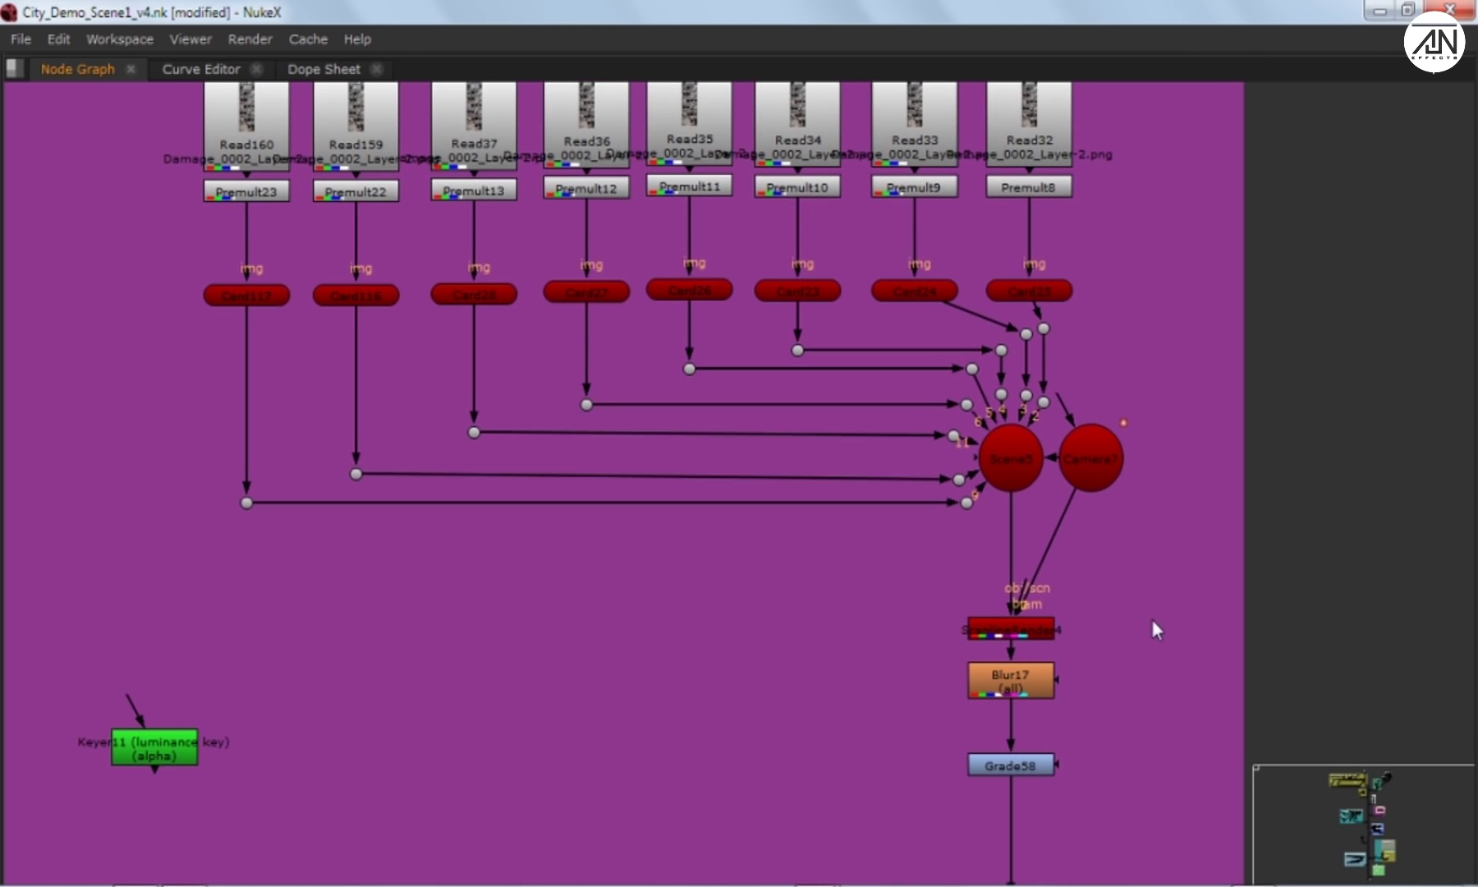
left_click(1022, 748)
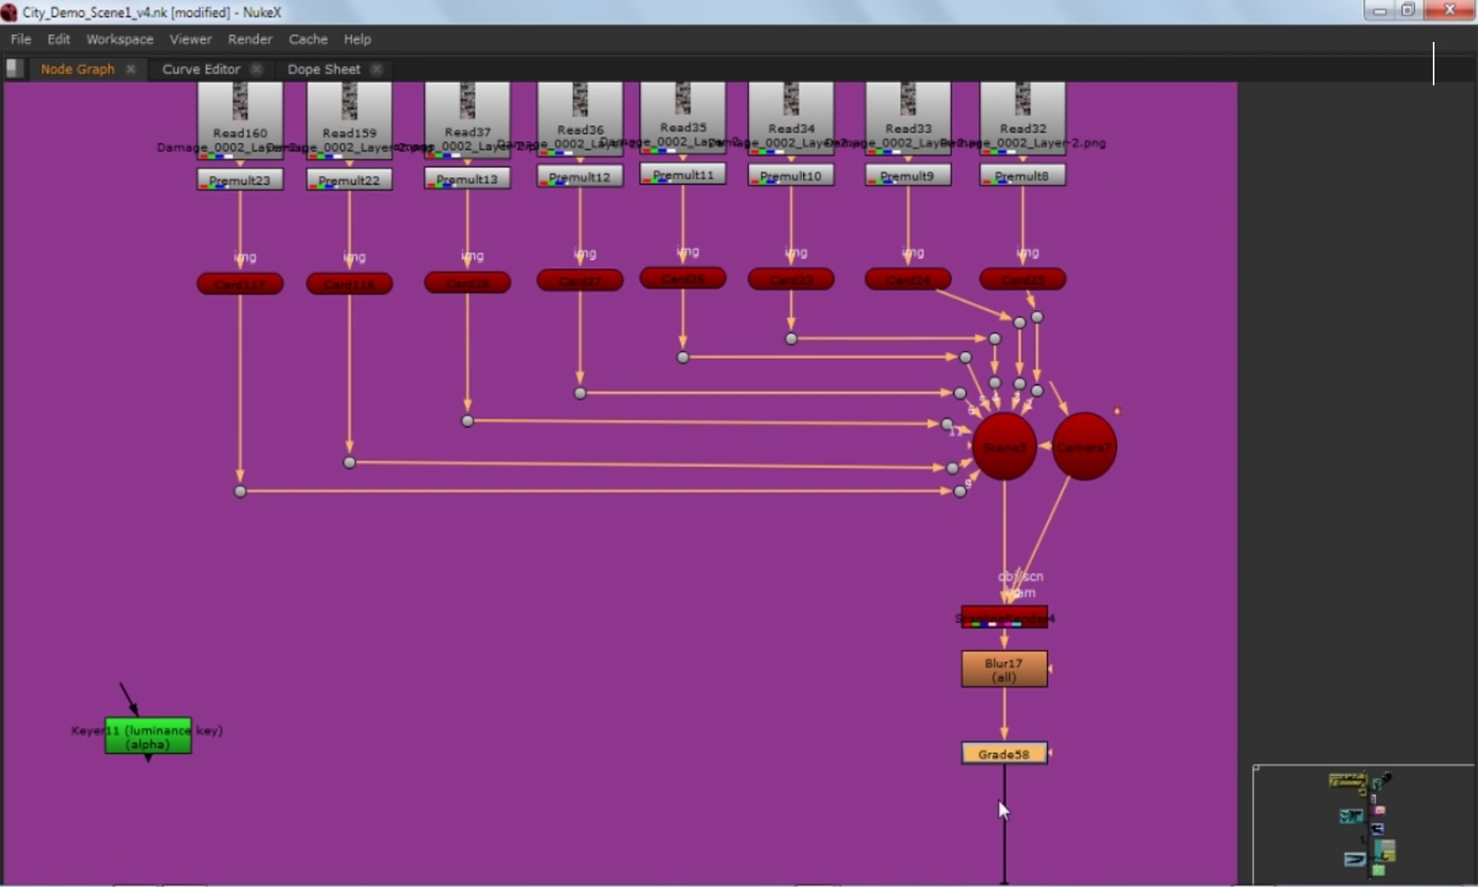
key("c")
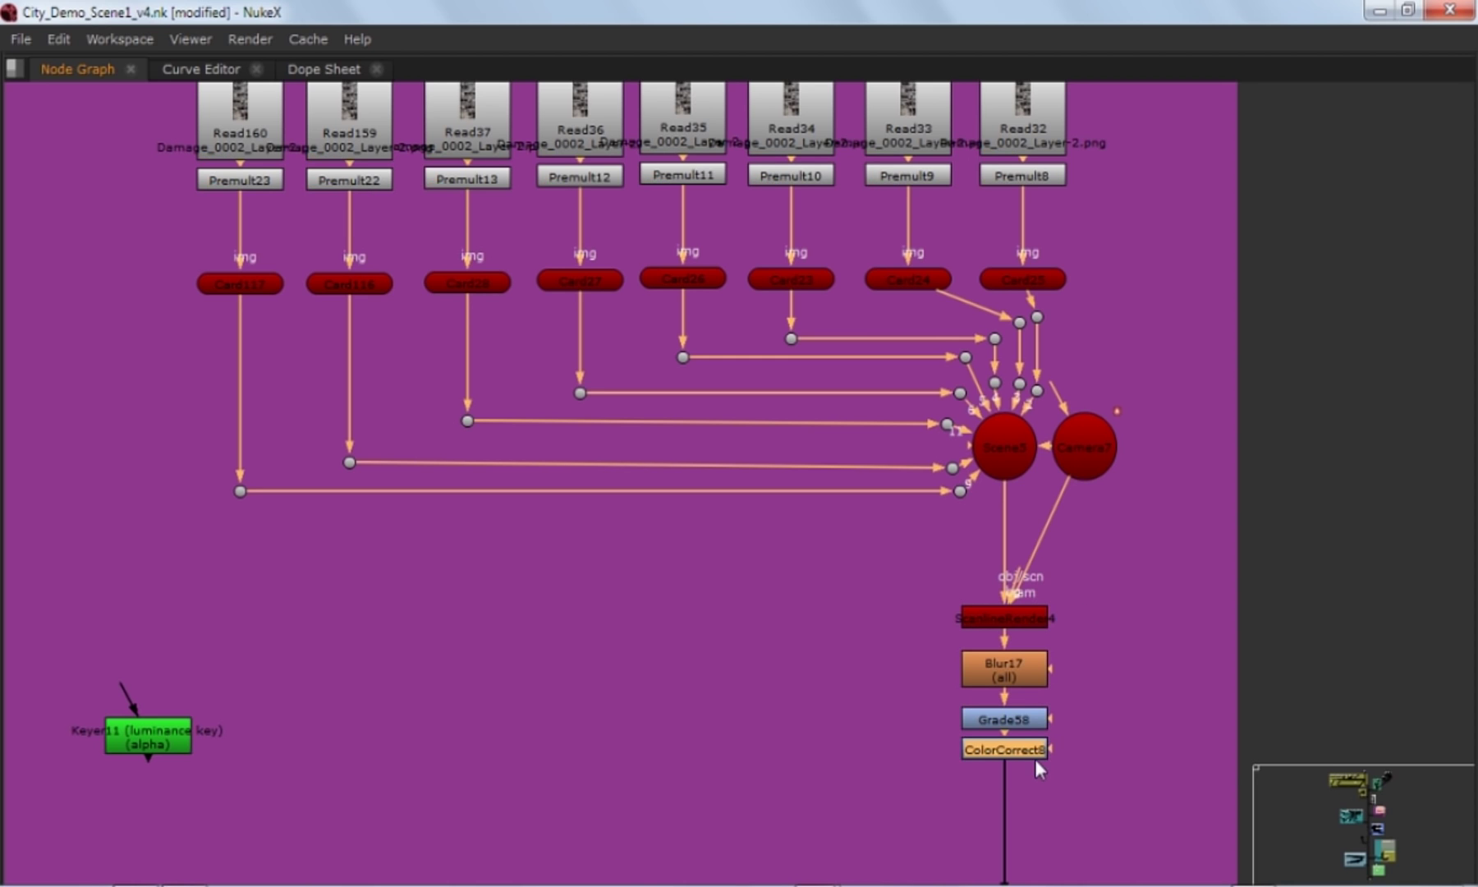
key("t")
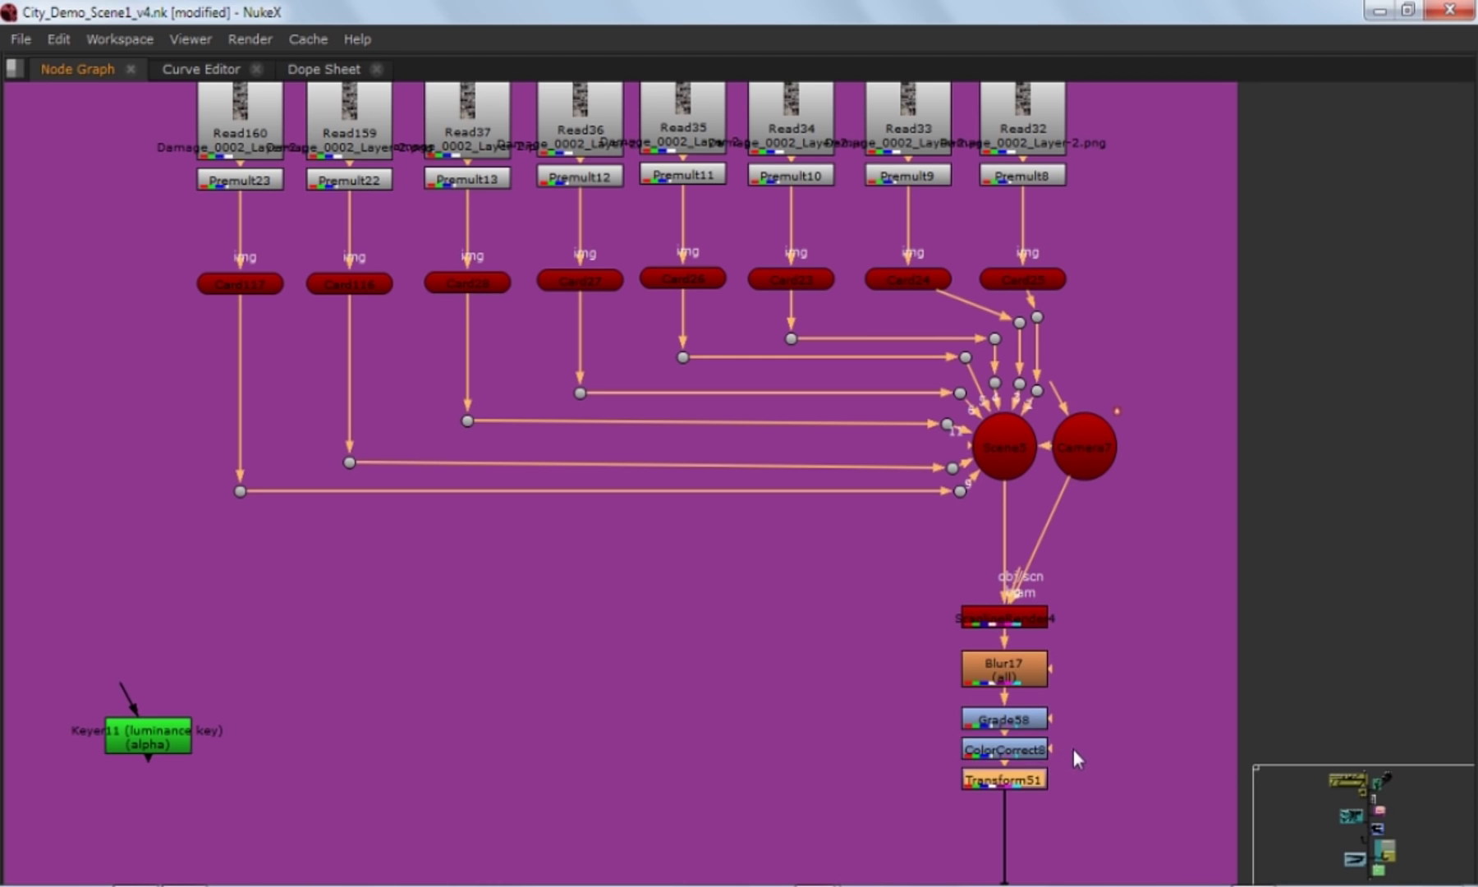
left_click(1072, 750)
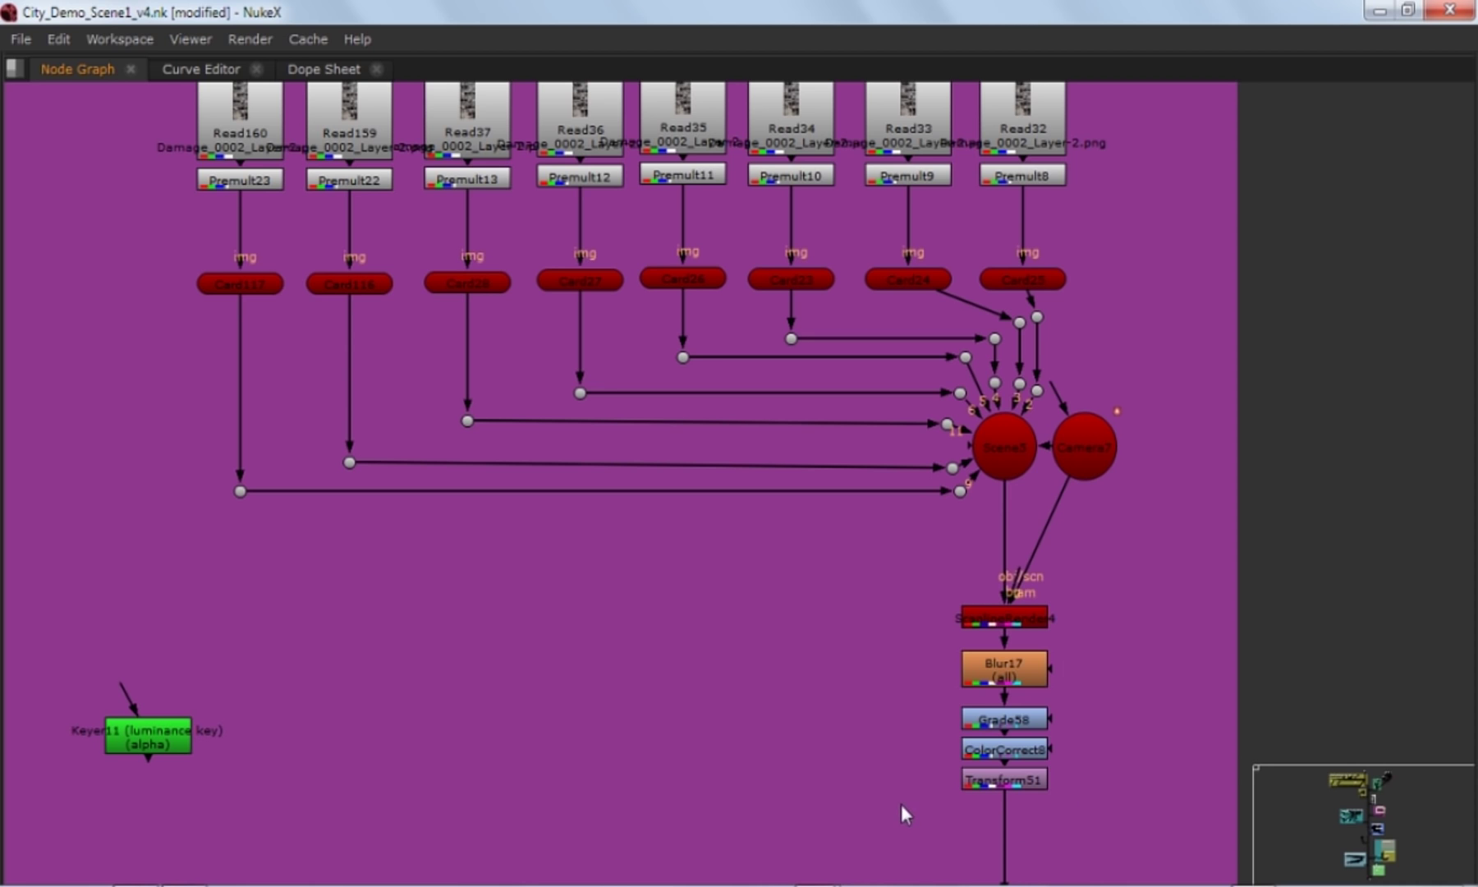
left_click_drag(901, 803, 1127, 643)
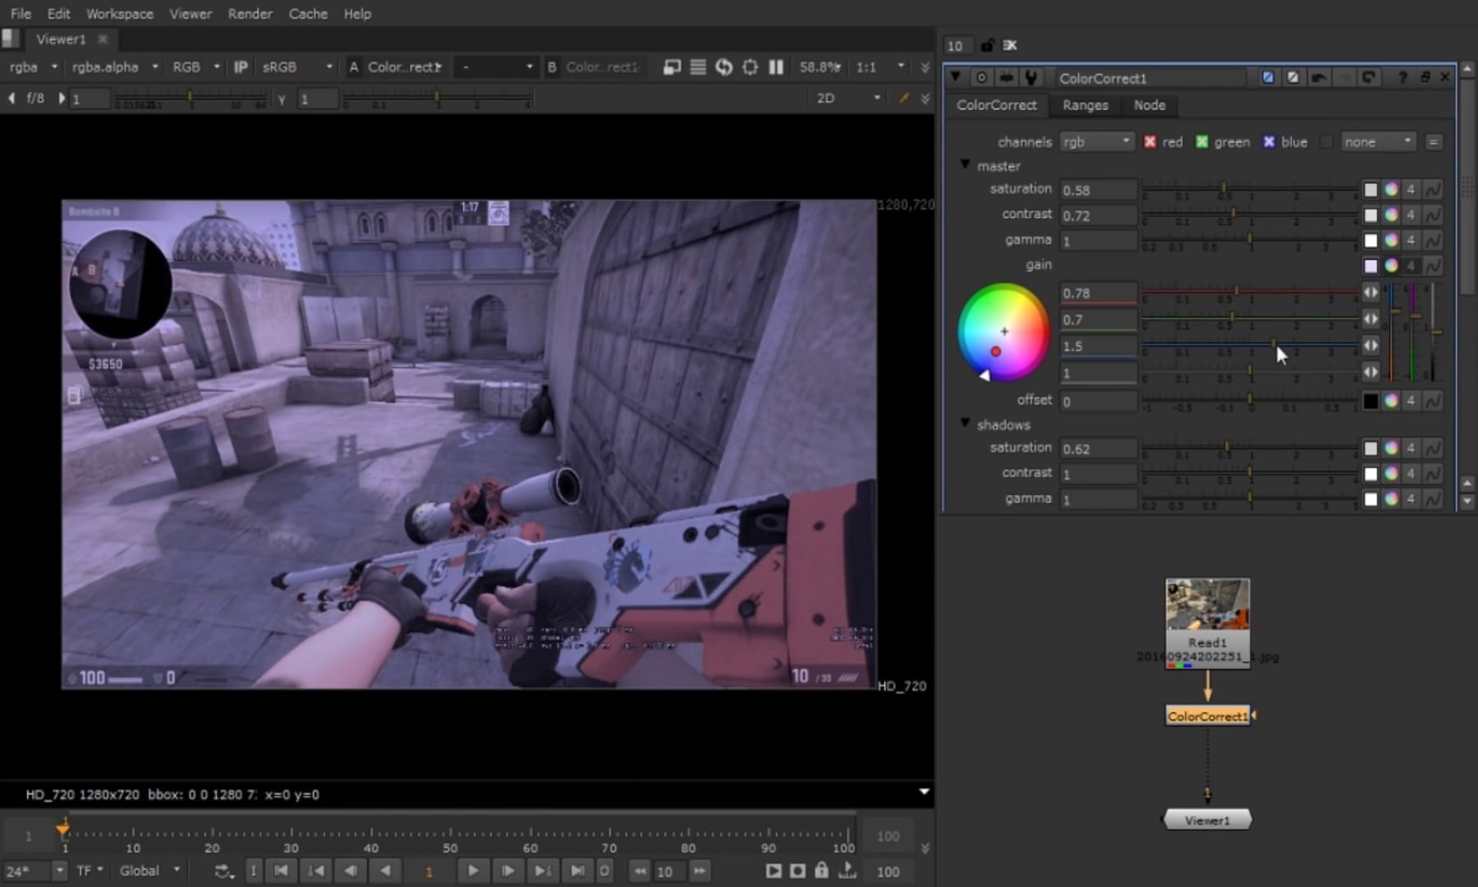
Step: Adjust ColorCorrect1's master blue and green gain to shift the image's tint
mouse_move(1274, 341)
left_mouse_down()
mouse_move(1236, 346)
mouse_move(1274, 320)
mouse_move(1247, 319)
mouse_move(1203, 351)
mouse_move(1220, 366)
mouse_move(1231, 344)
left_mouse_up()
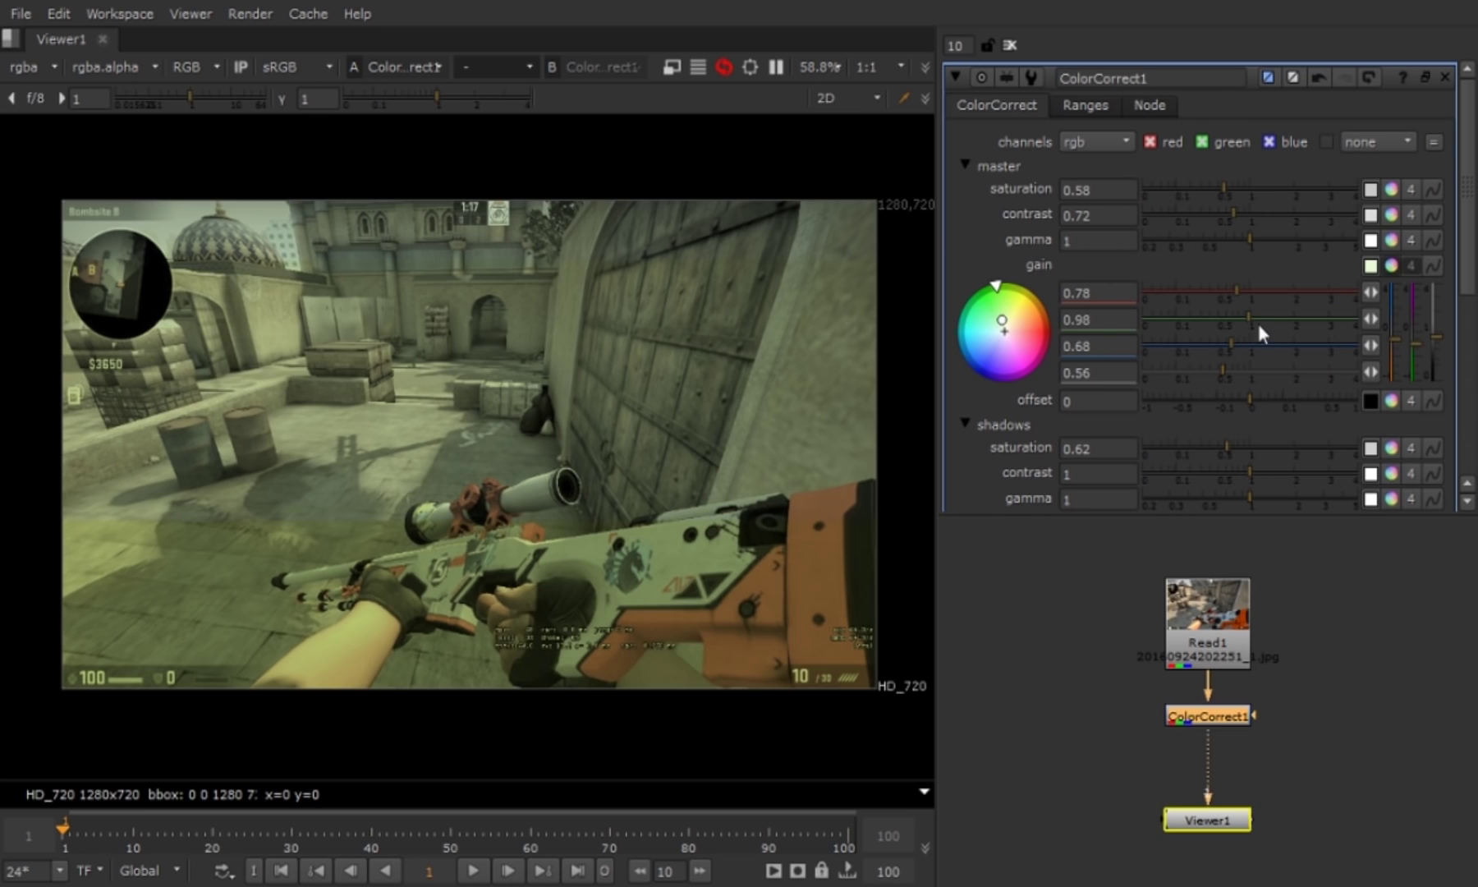
left_click(1259, 320)
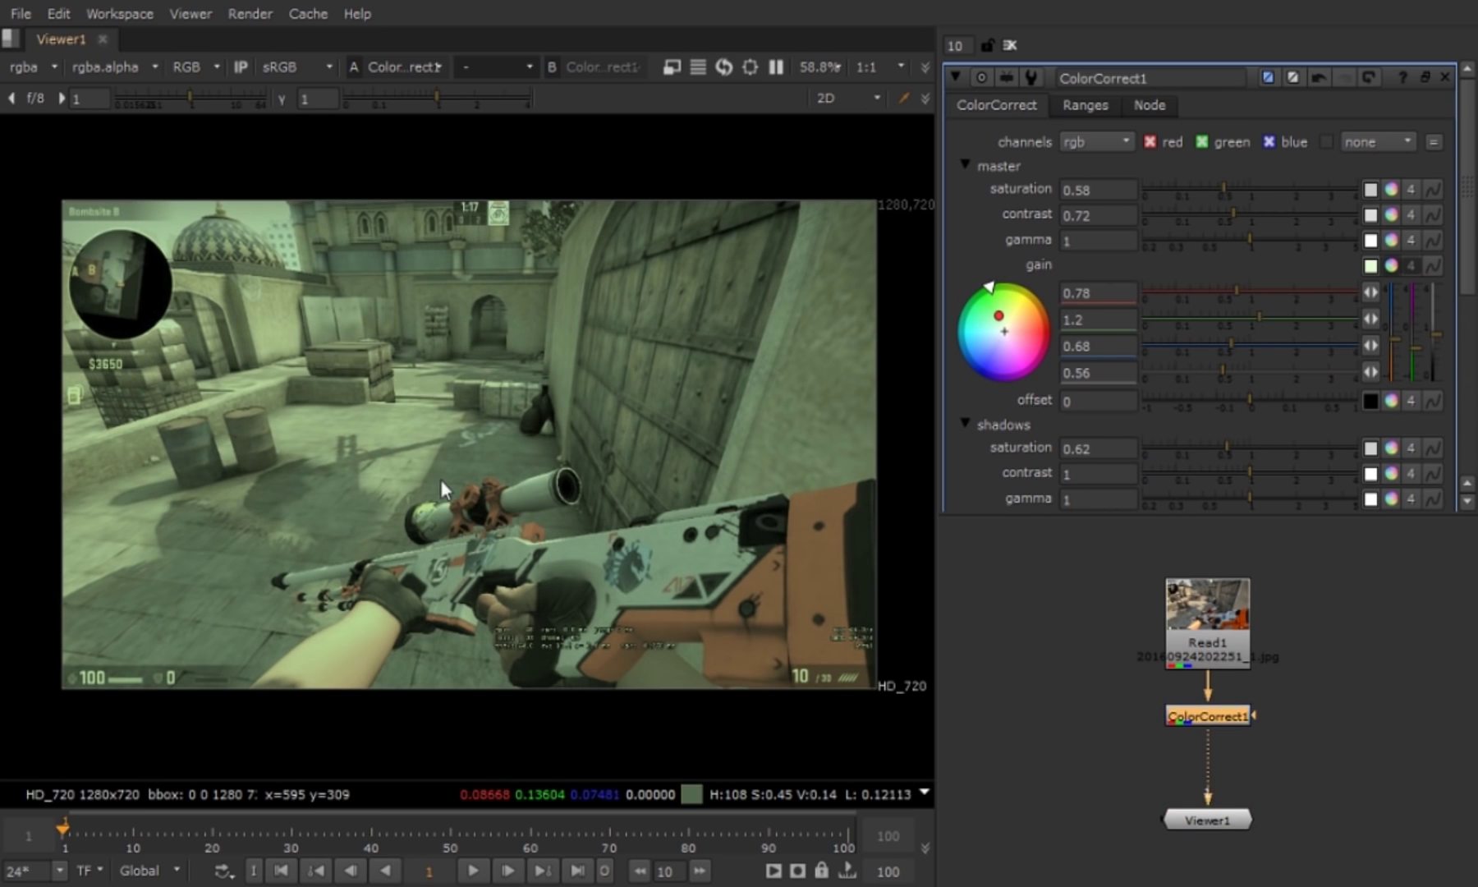
scroll(1284, 491, "down", 2)
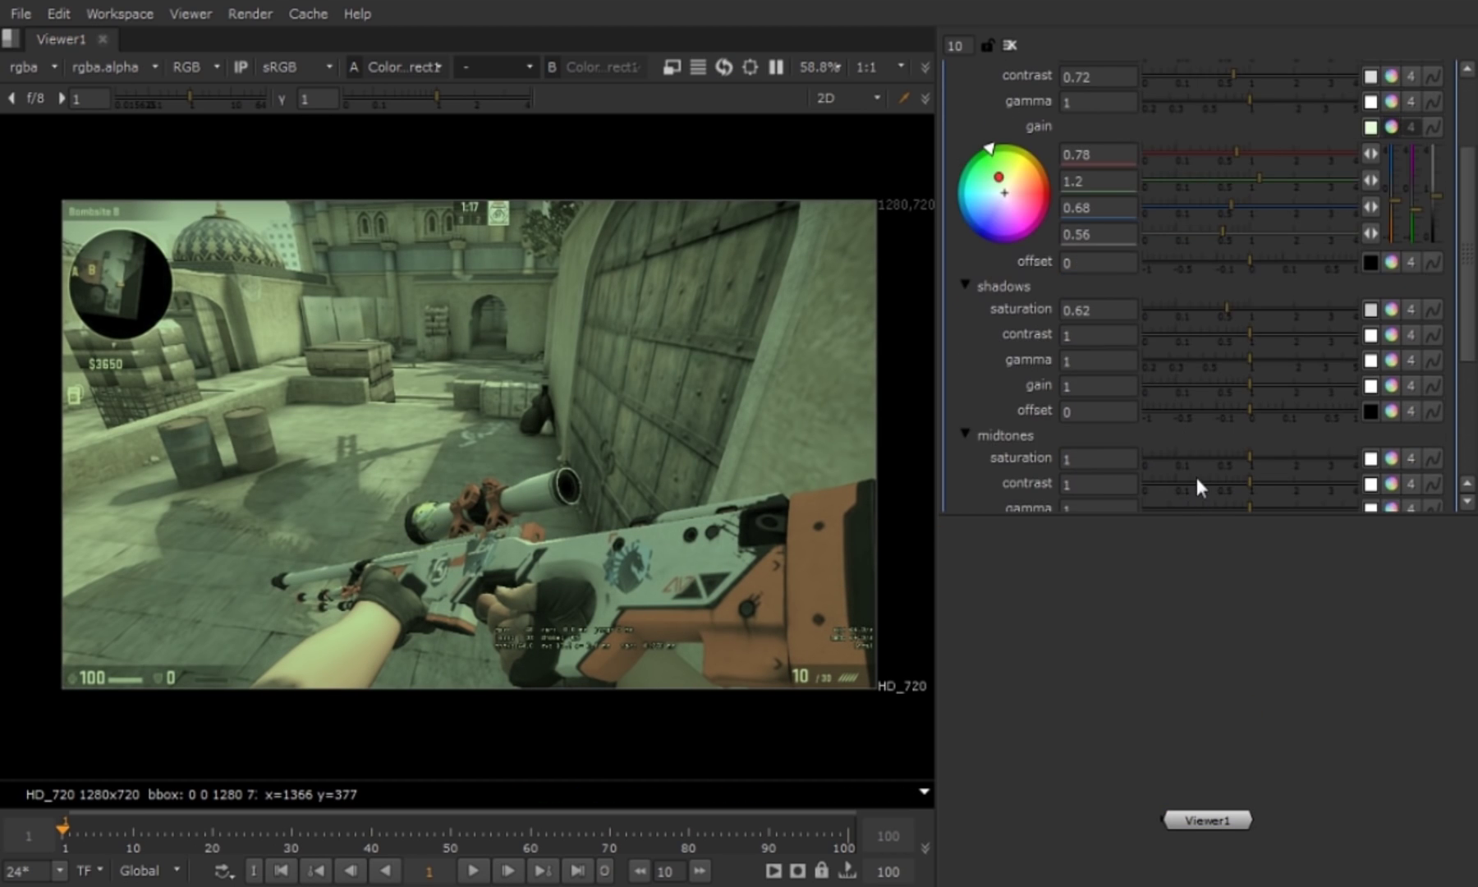
scroll(1196, 477, "up", 1)
scroll(1155, 454, "up", 1)
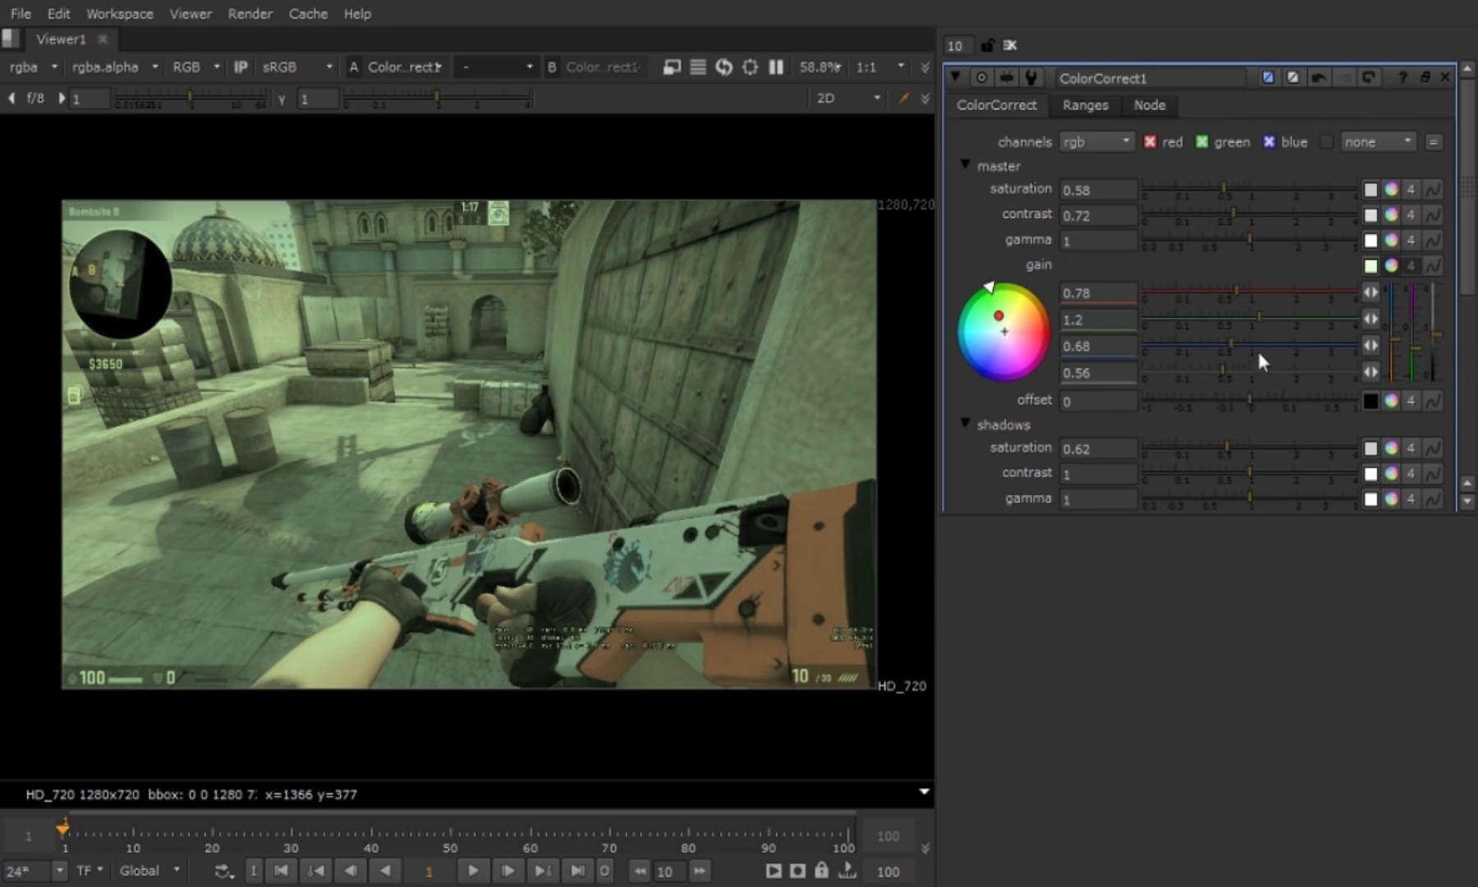
Step: Reset the gain channels to 1, then lower green gain to 0.56 for a purple tint
key("ctrl")
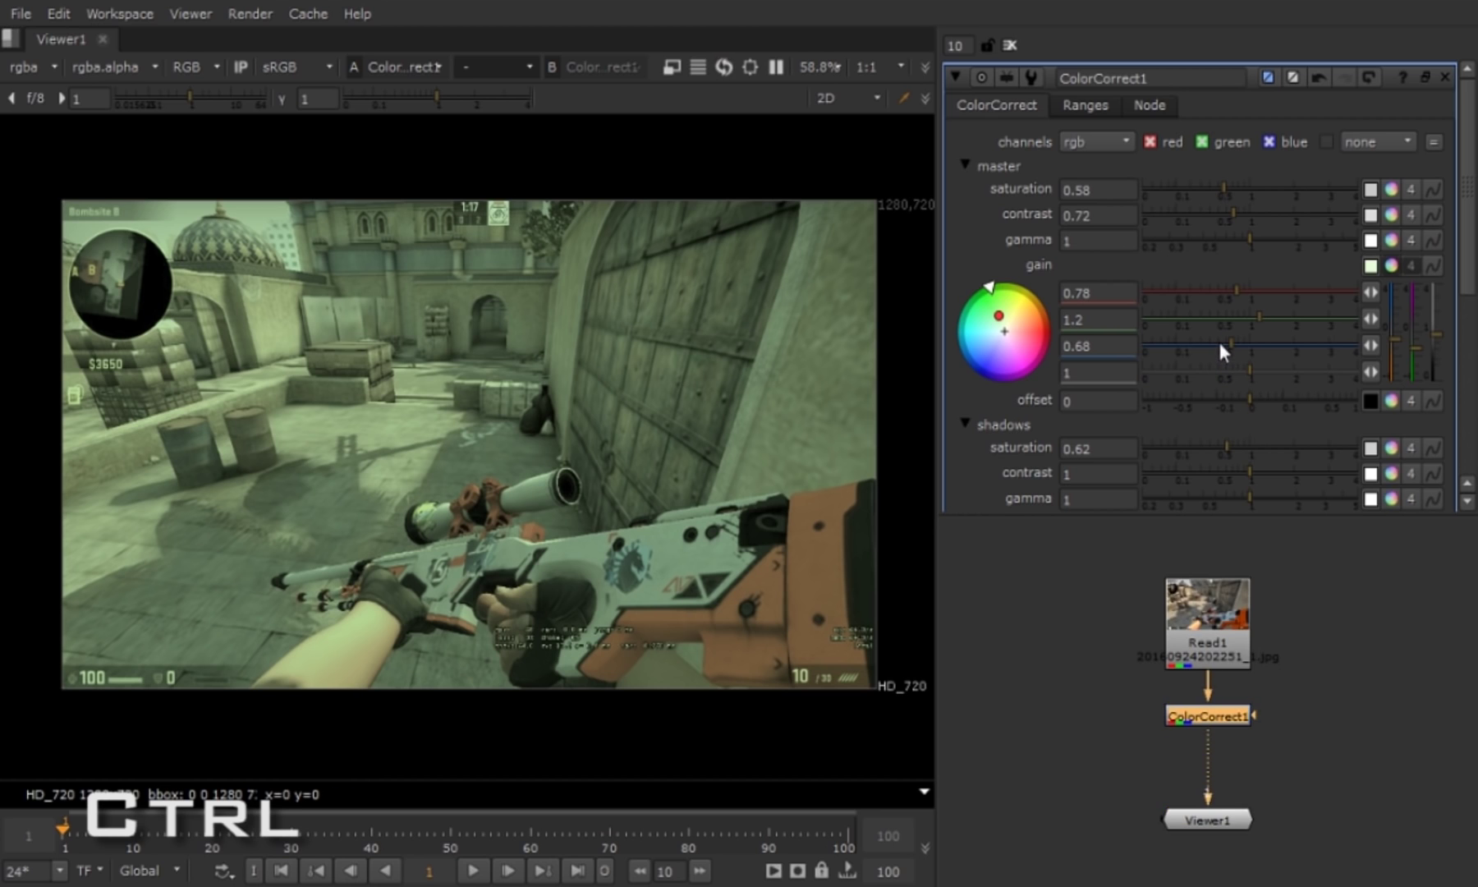
key("ctrl+z")
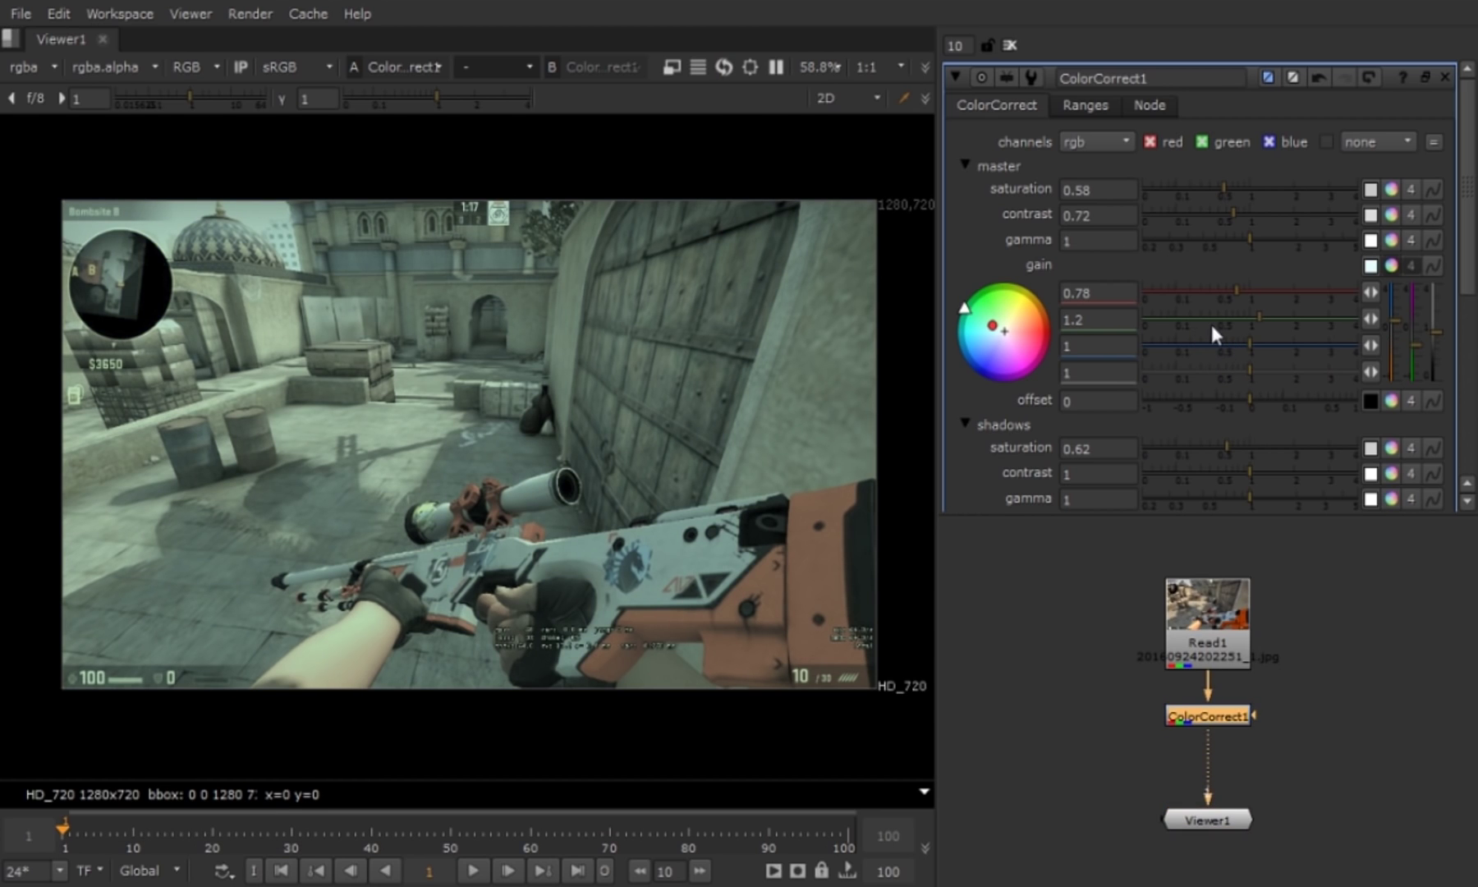
key("ctrl+z")
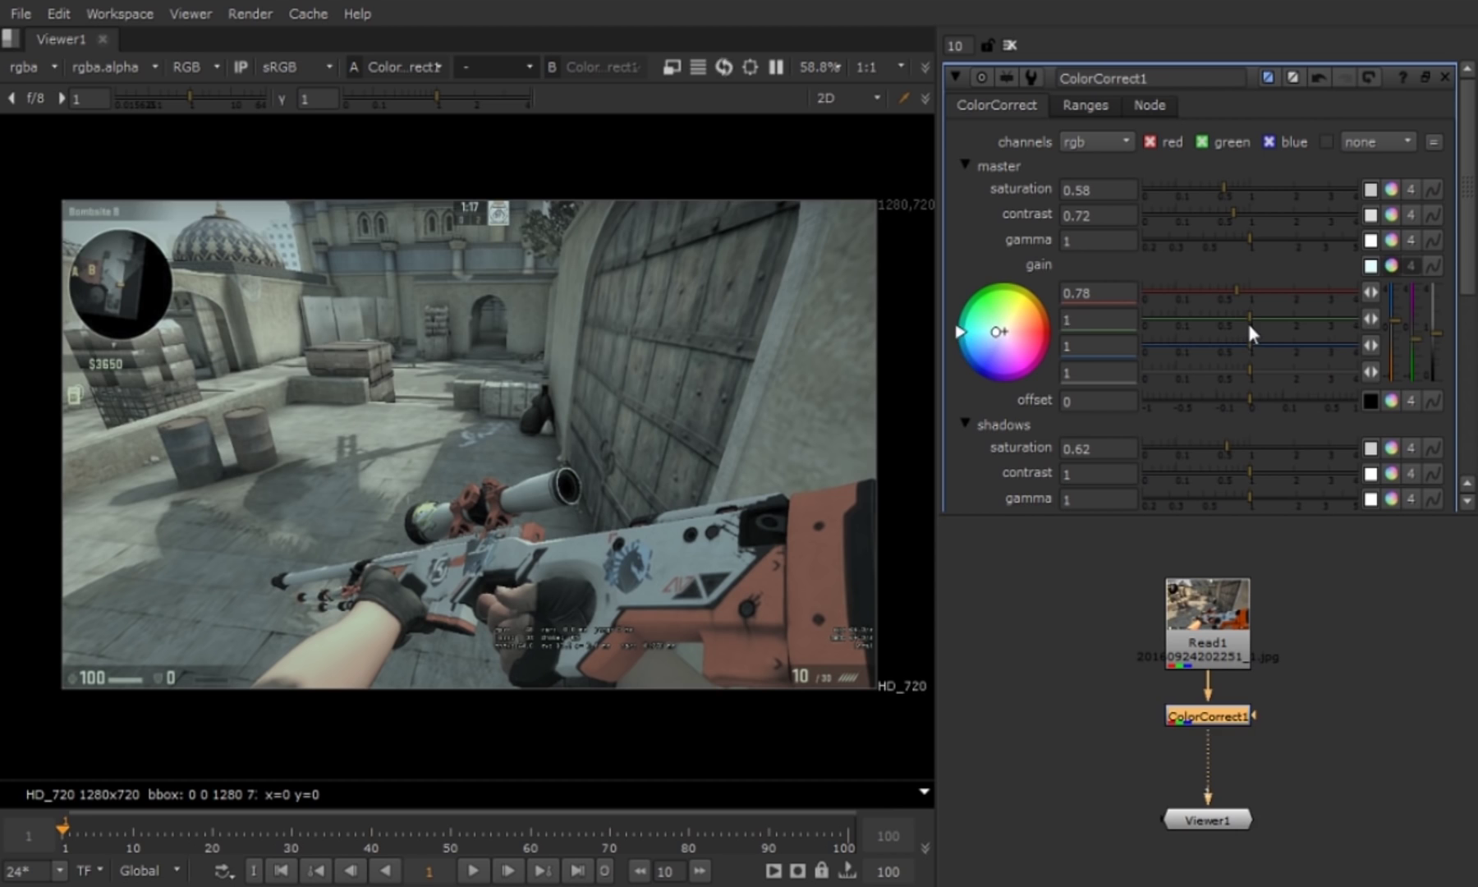
mouse_move(1245, 320)
left_mouse_down()
mouse_move(1218, 330)
mouse_move(1251, 347)
left_mouse_up()
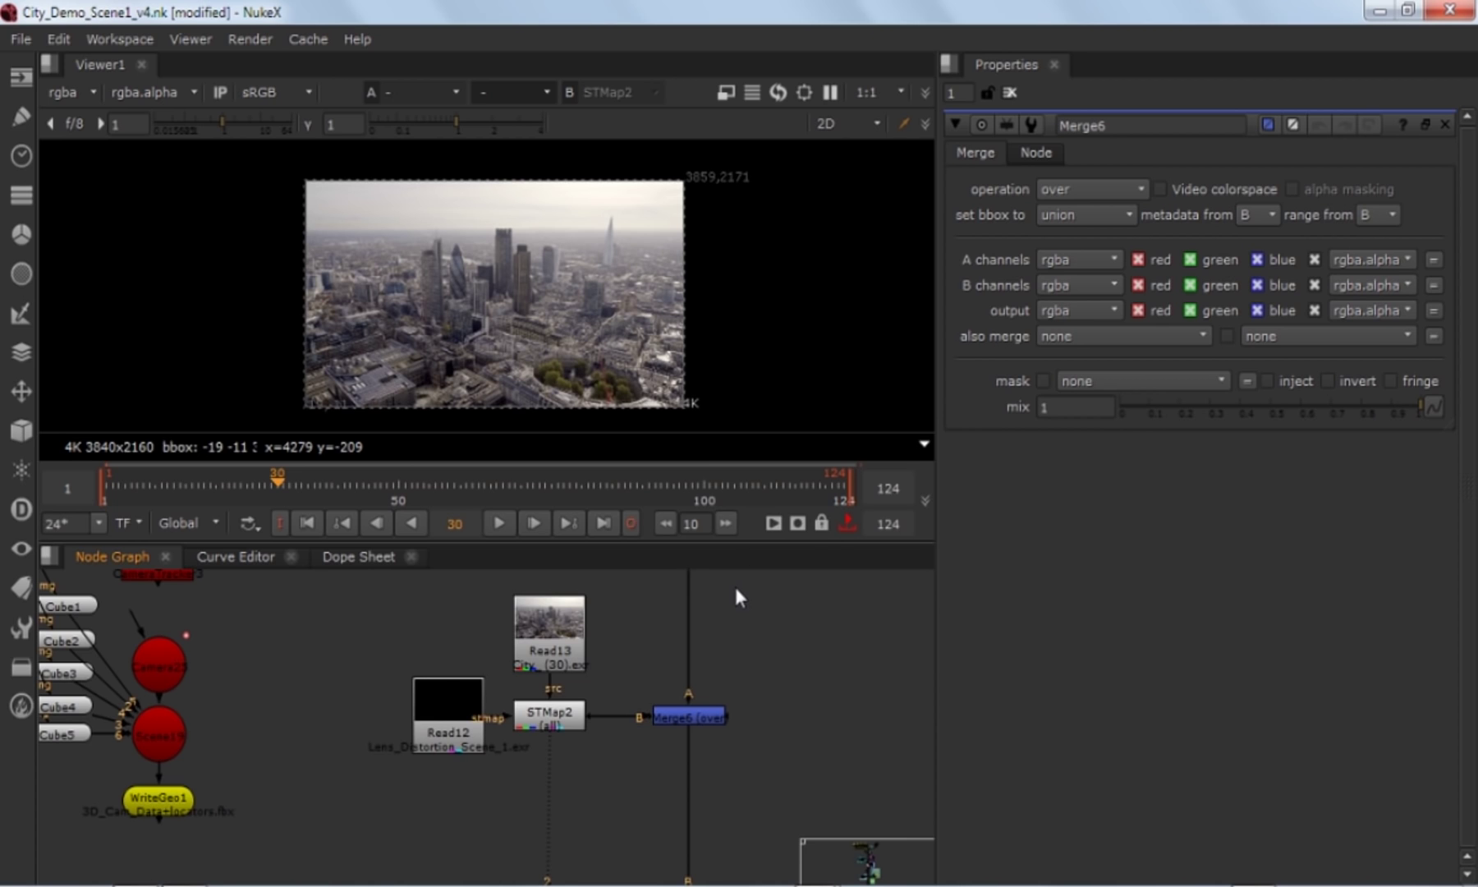
Step: Open Project Settings with the S key to view proxy mode and proxy scale
key("s")
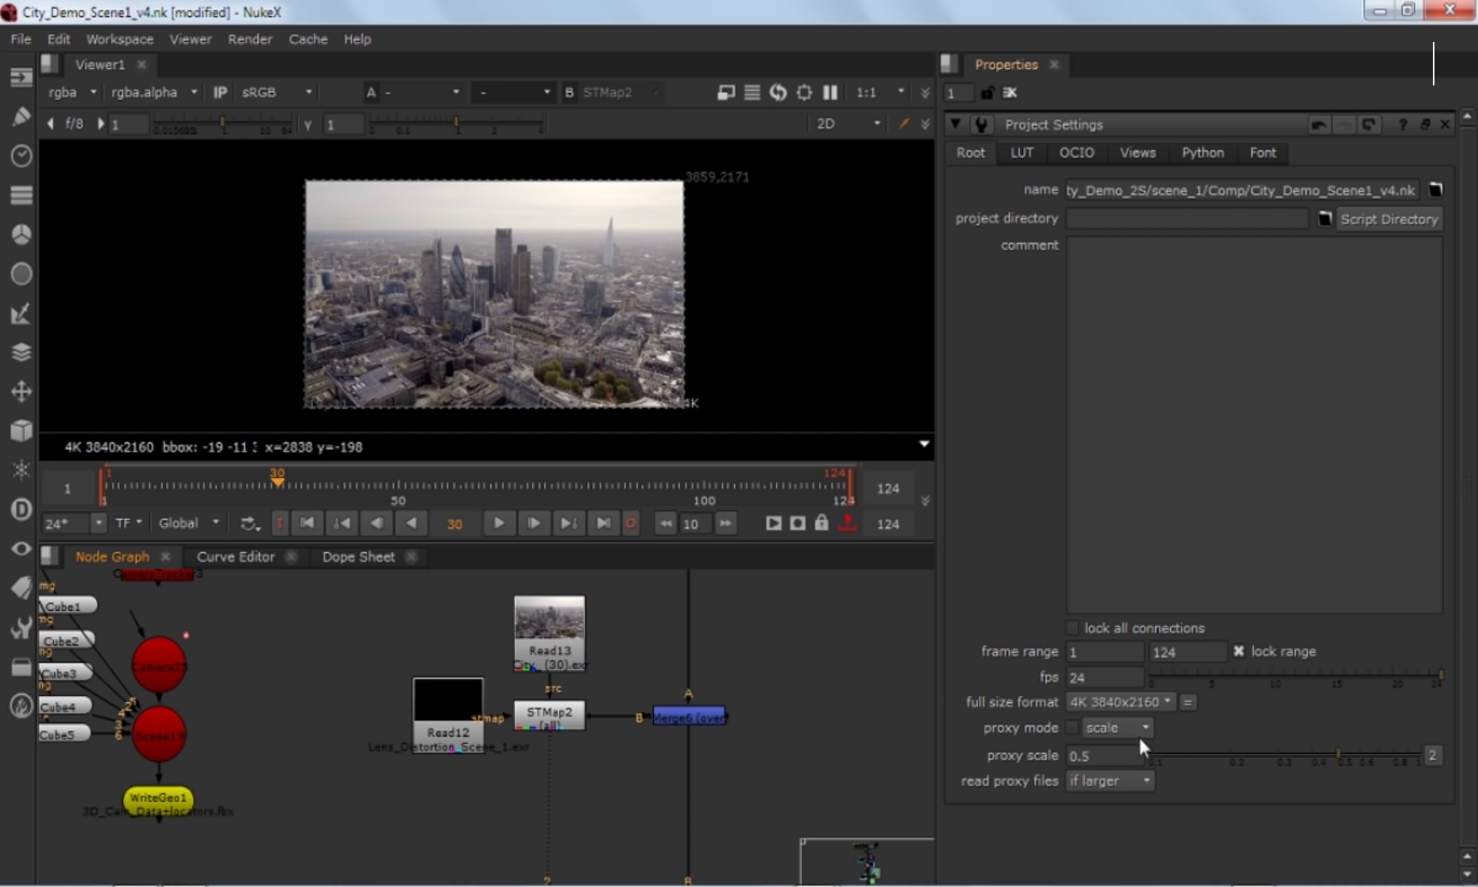
Step: Enable proxy mode, toggle it off and on to compare, and check the 0.5 proxy scale
left_click(1070, 727)
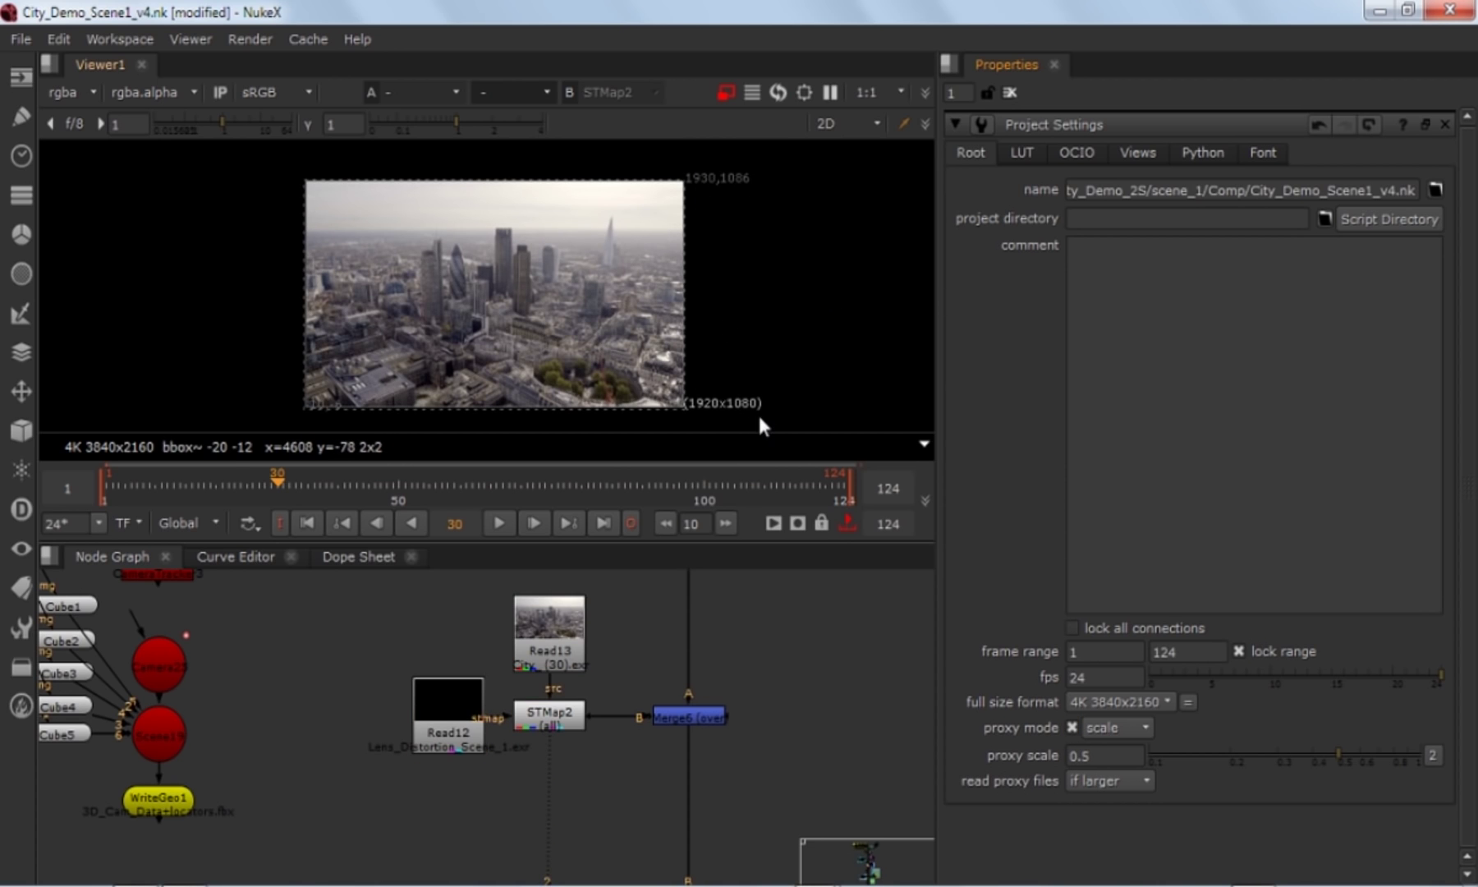
left_click(1072, 728)
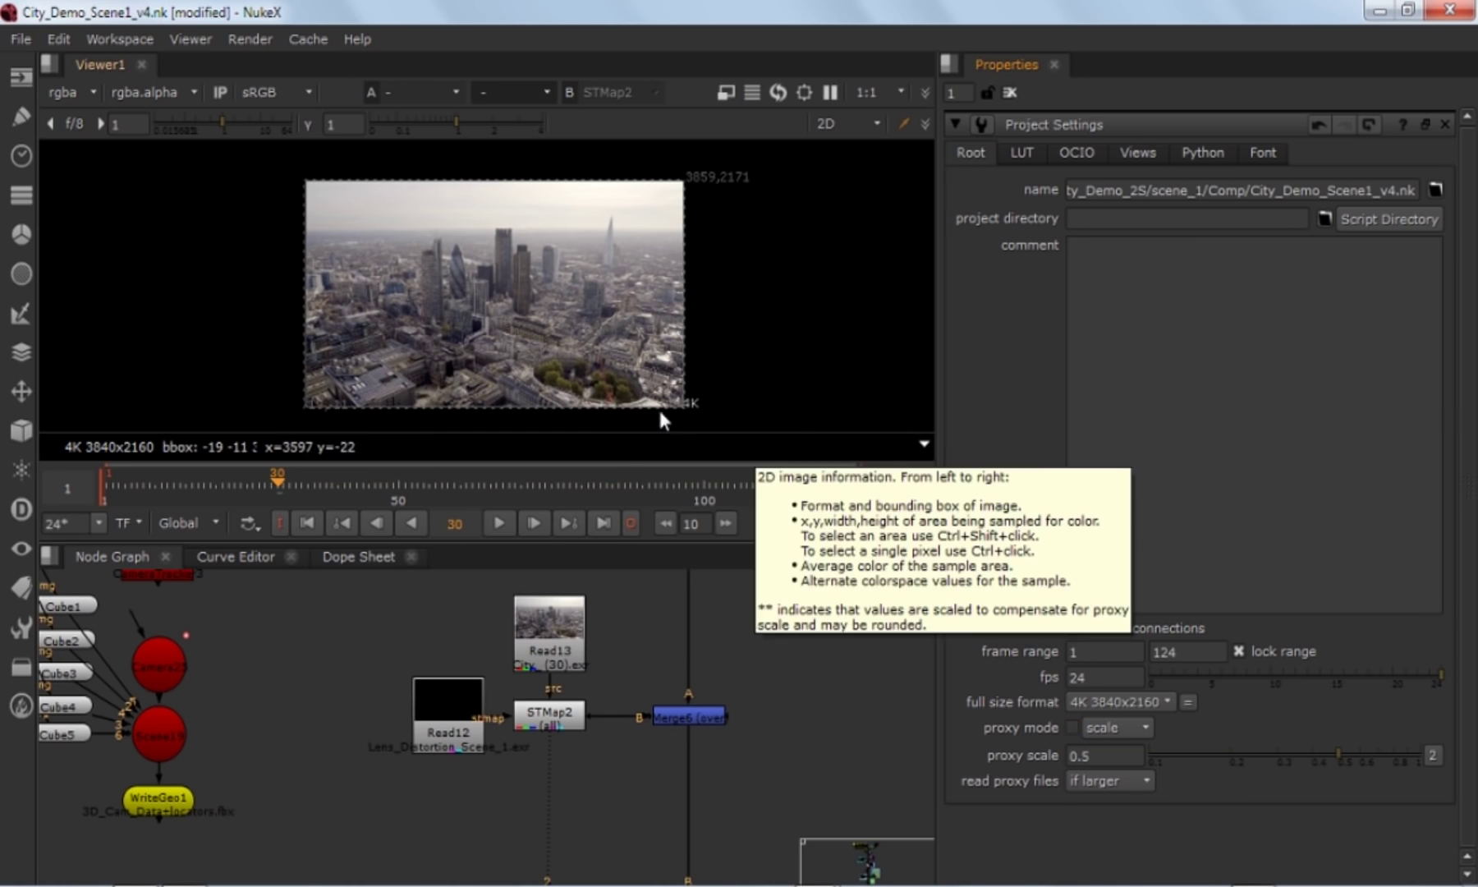
left_click(1072, 728)
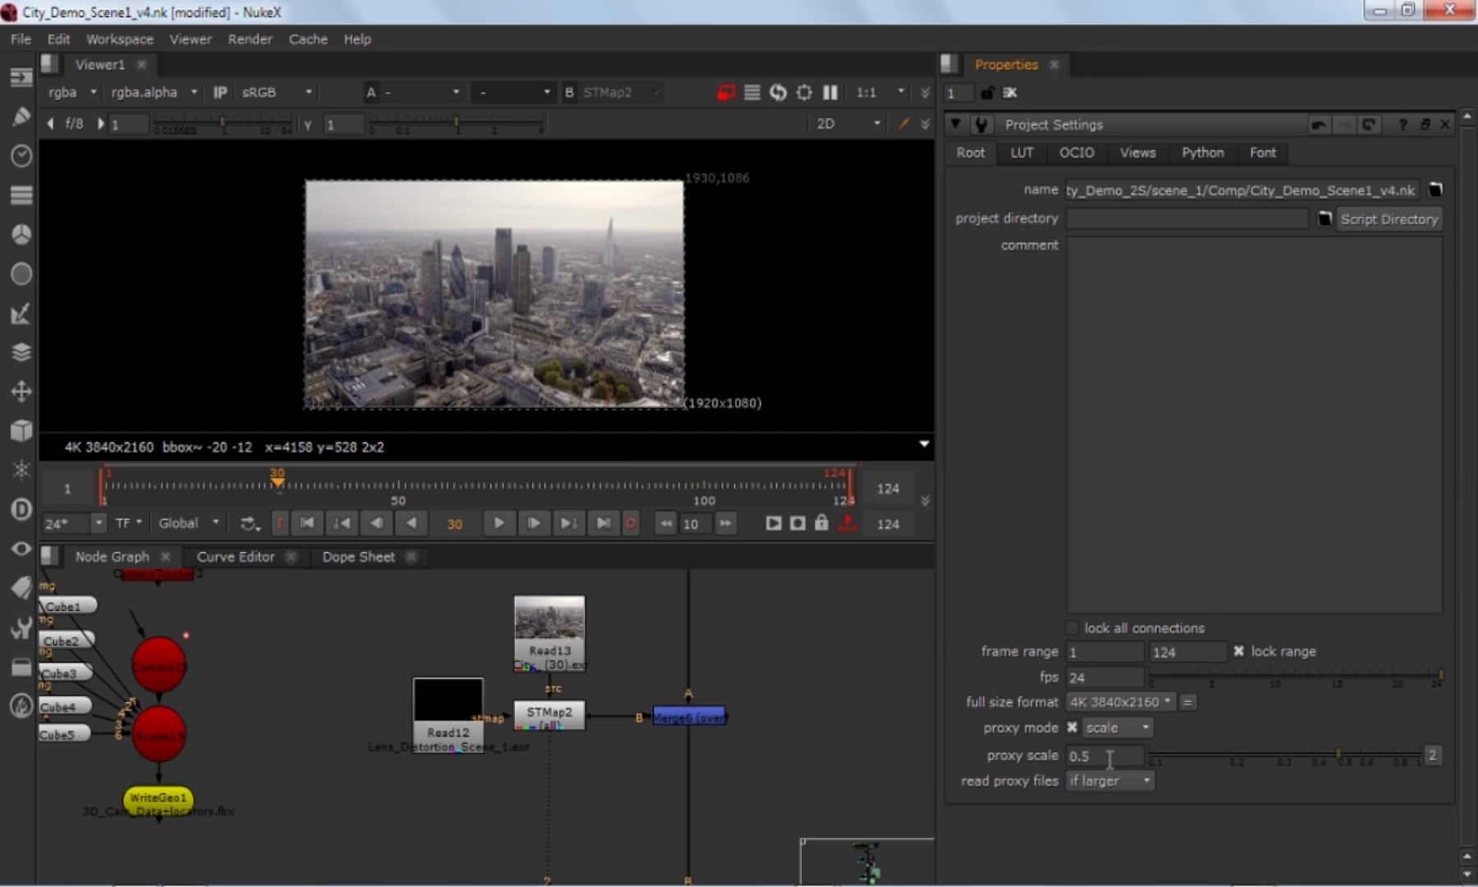
left_click(1107, 756)
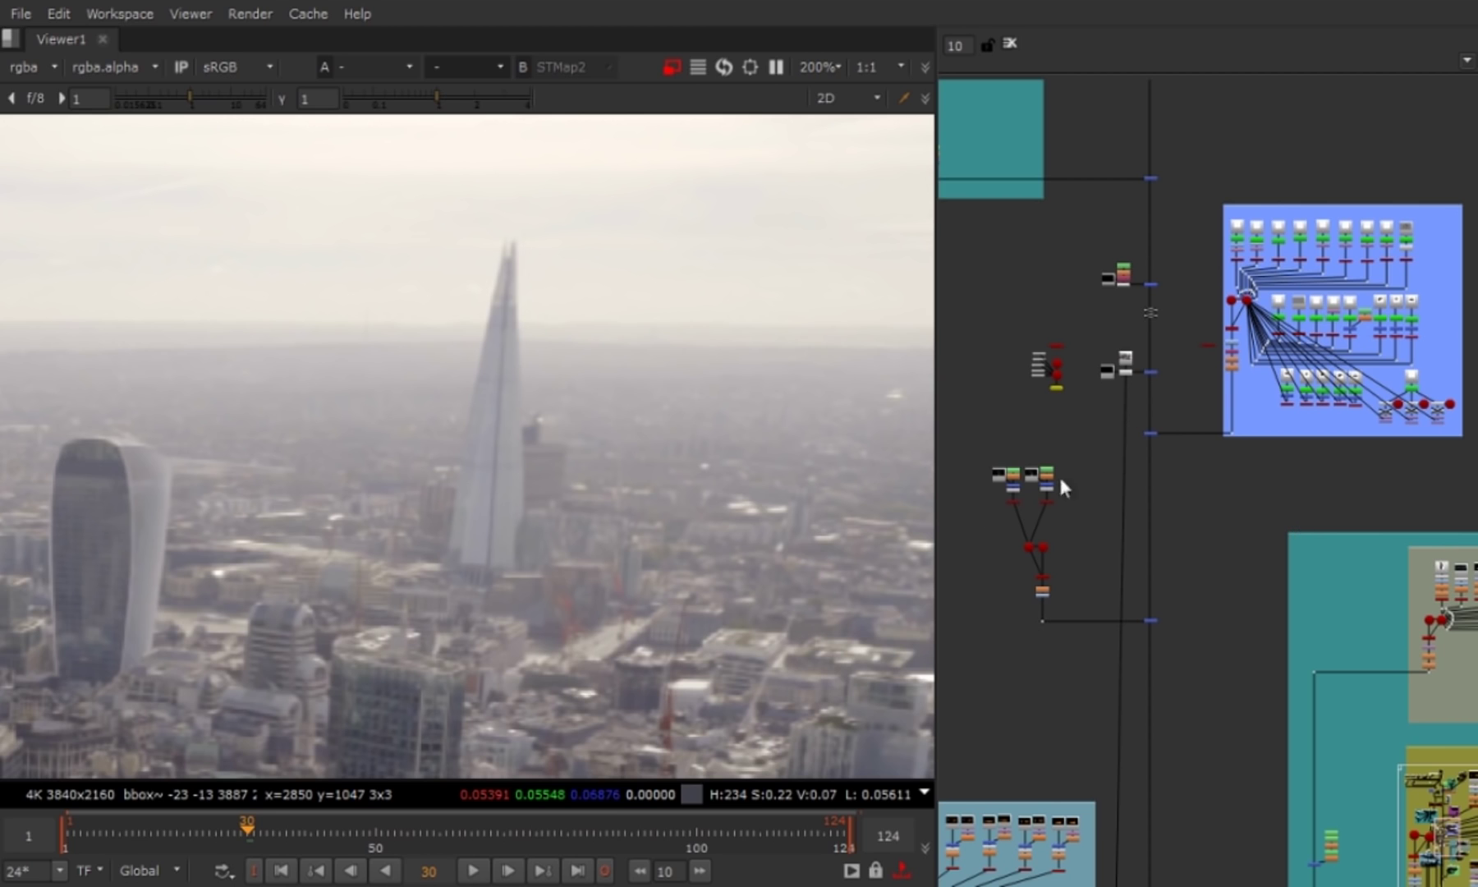
Step: Clear all caches with Cache > Clear All
left_click(307, 13)
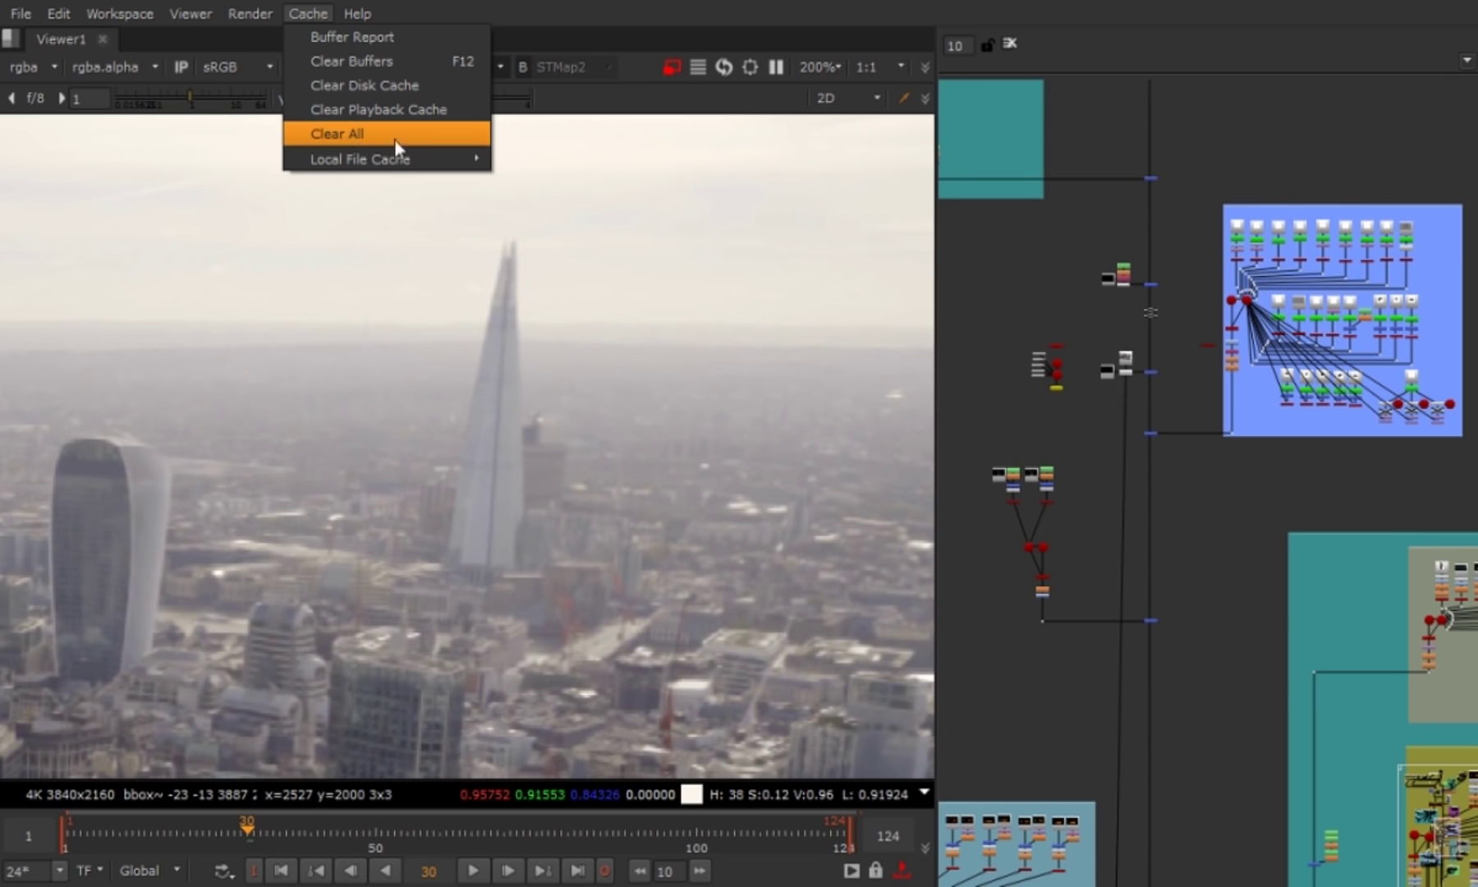
left_click(430, 138)
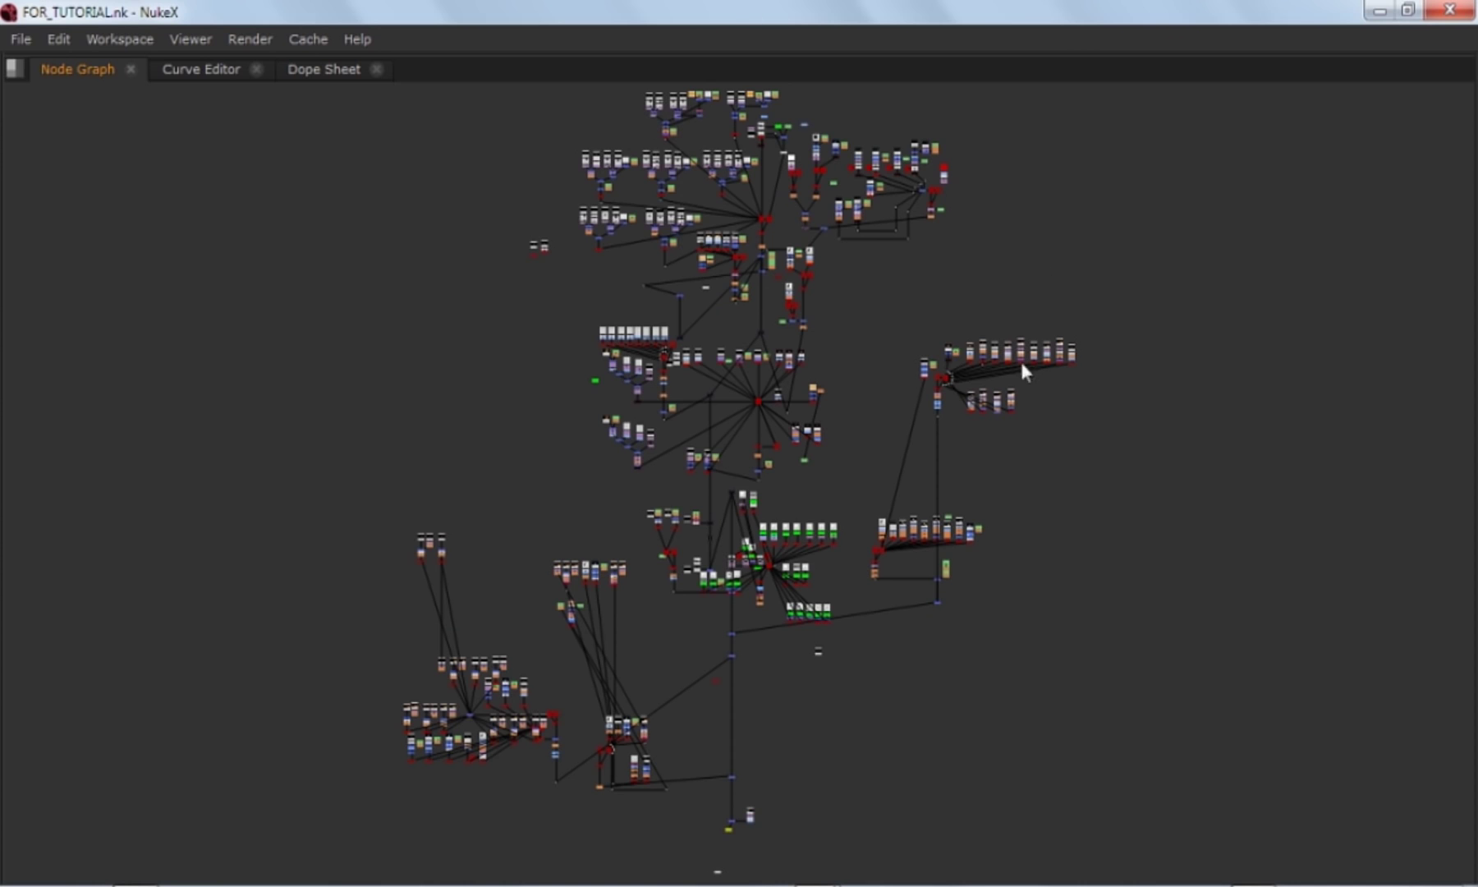
Step: Zoom and pan around the tangled FOR_TUTORIAL node graph to inspect it
scroll(653, 485, "down", 1)
scroll(653, 485, "up", 10)
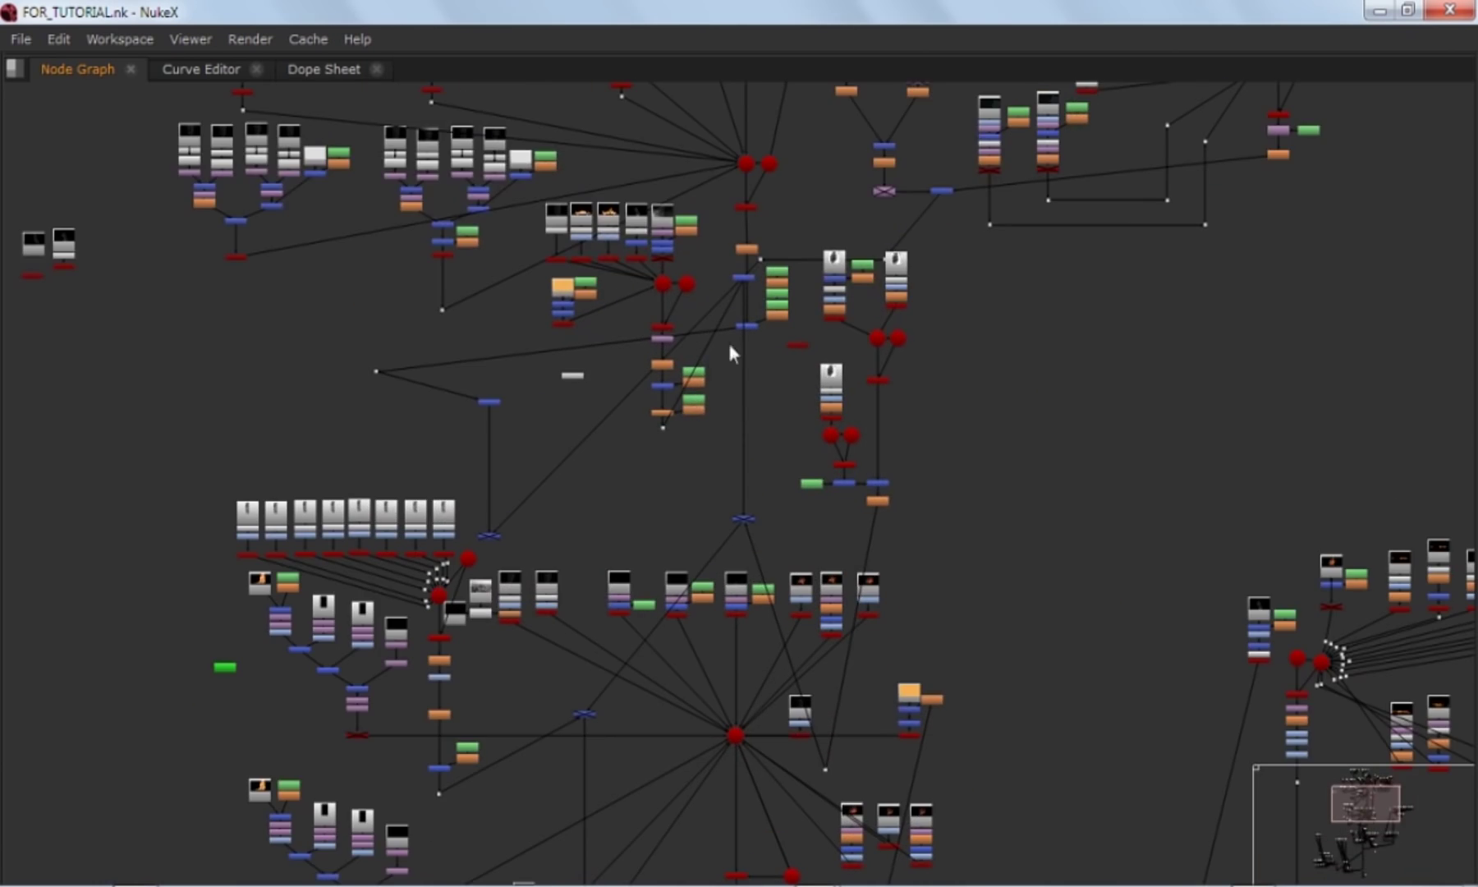
middle_click_drag(733, 616, 698, 386)
scroll(670, 548, "down", 3)
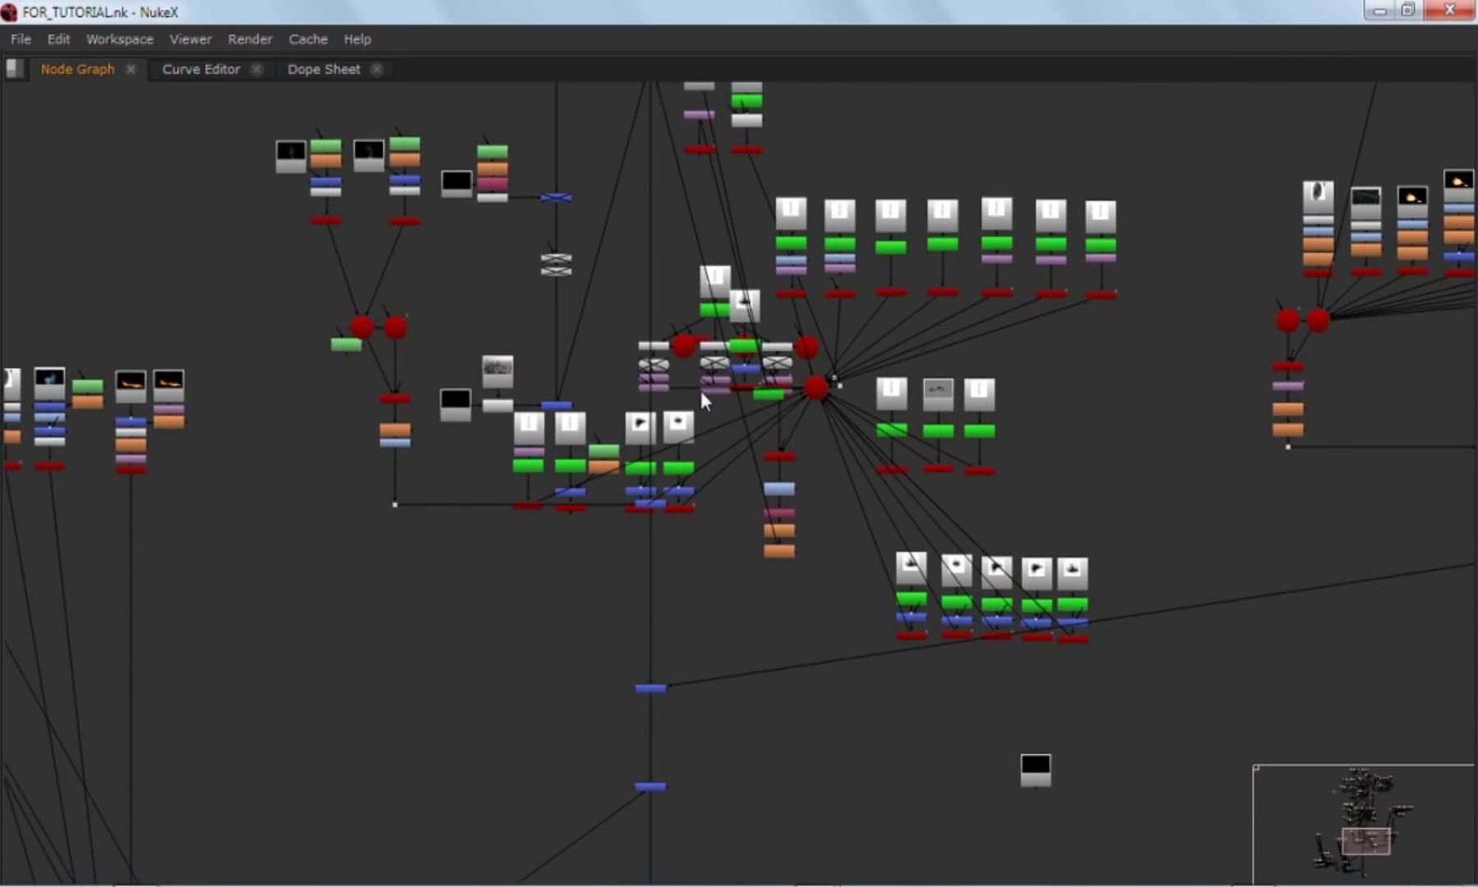
scroll(935, 429, "down", 6)
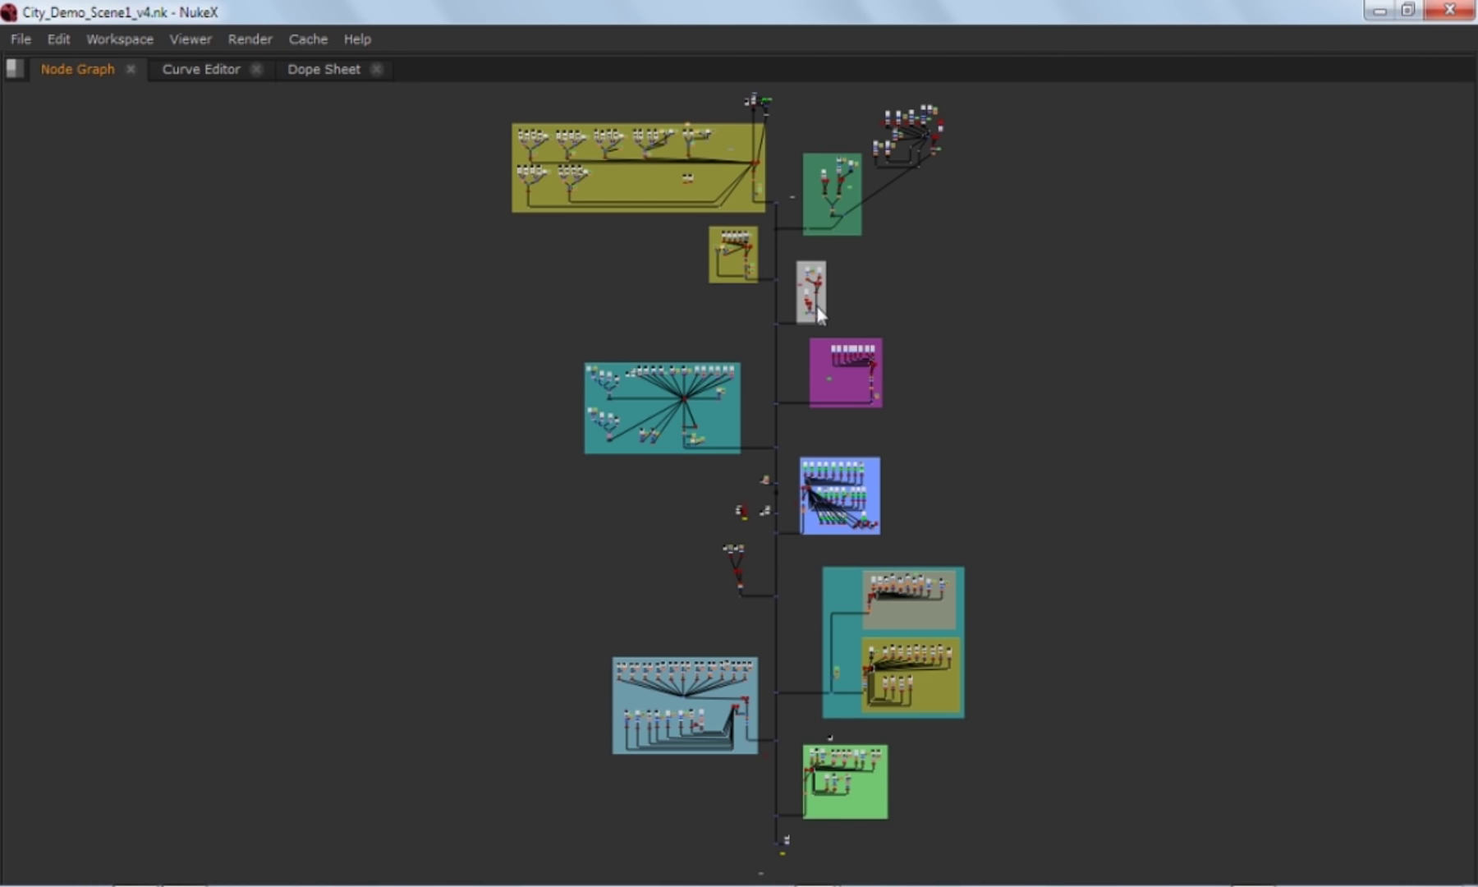
scroll(821, 310, "up", 3)
middle_click_drag(824, 312, 854, 518)
scroll(839, 482, "down", 6)
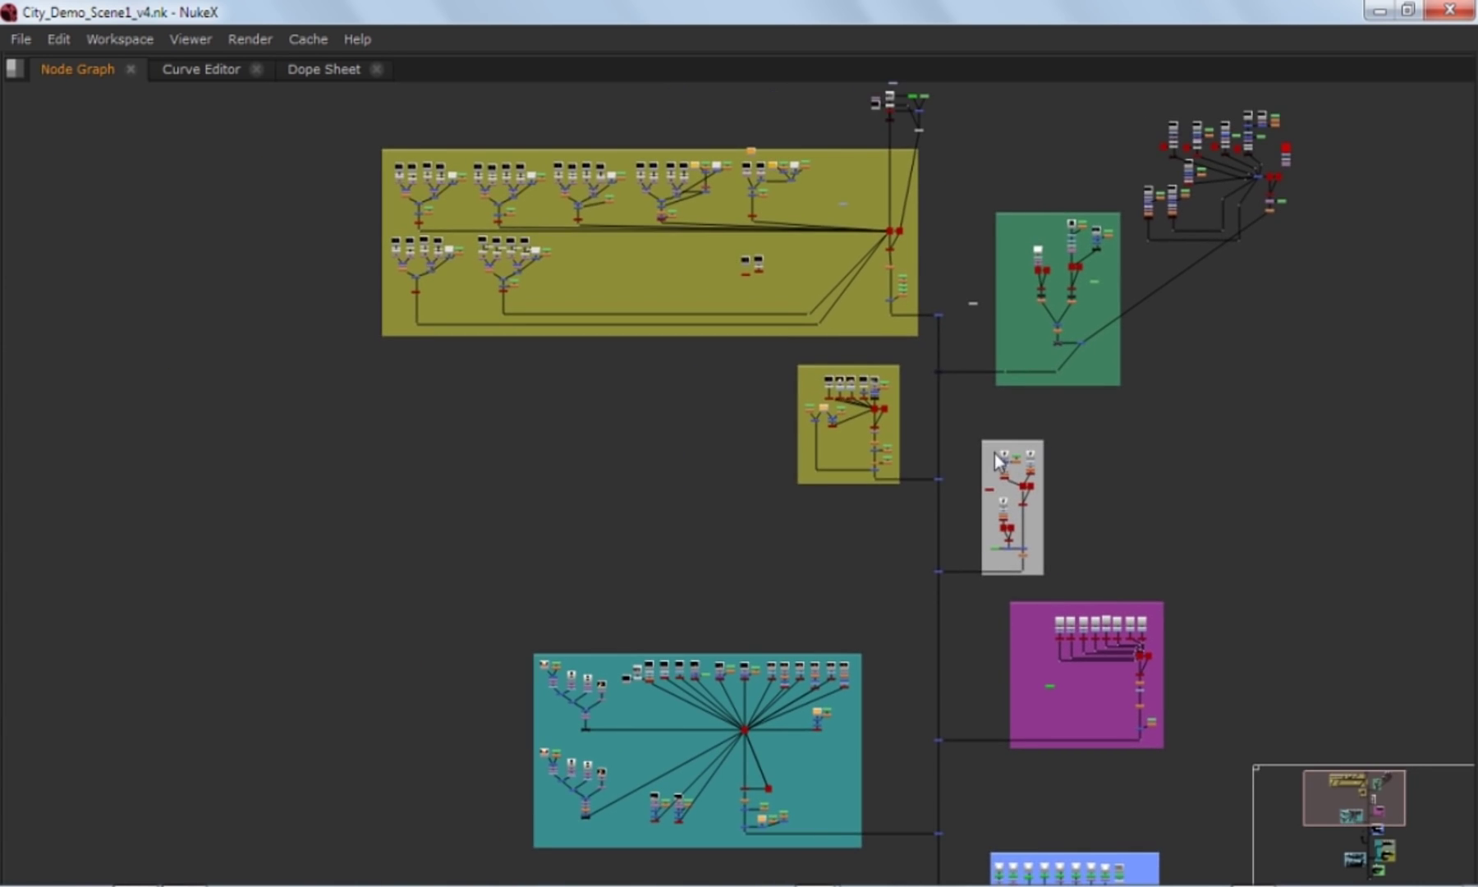
scroll(1067, 295, "up", 6)
scroll(1067, 295, "up", 2)
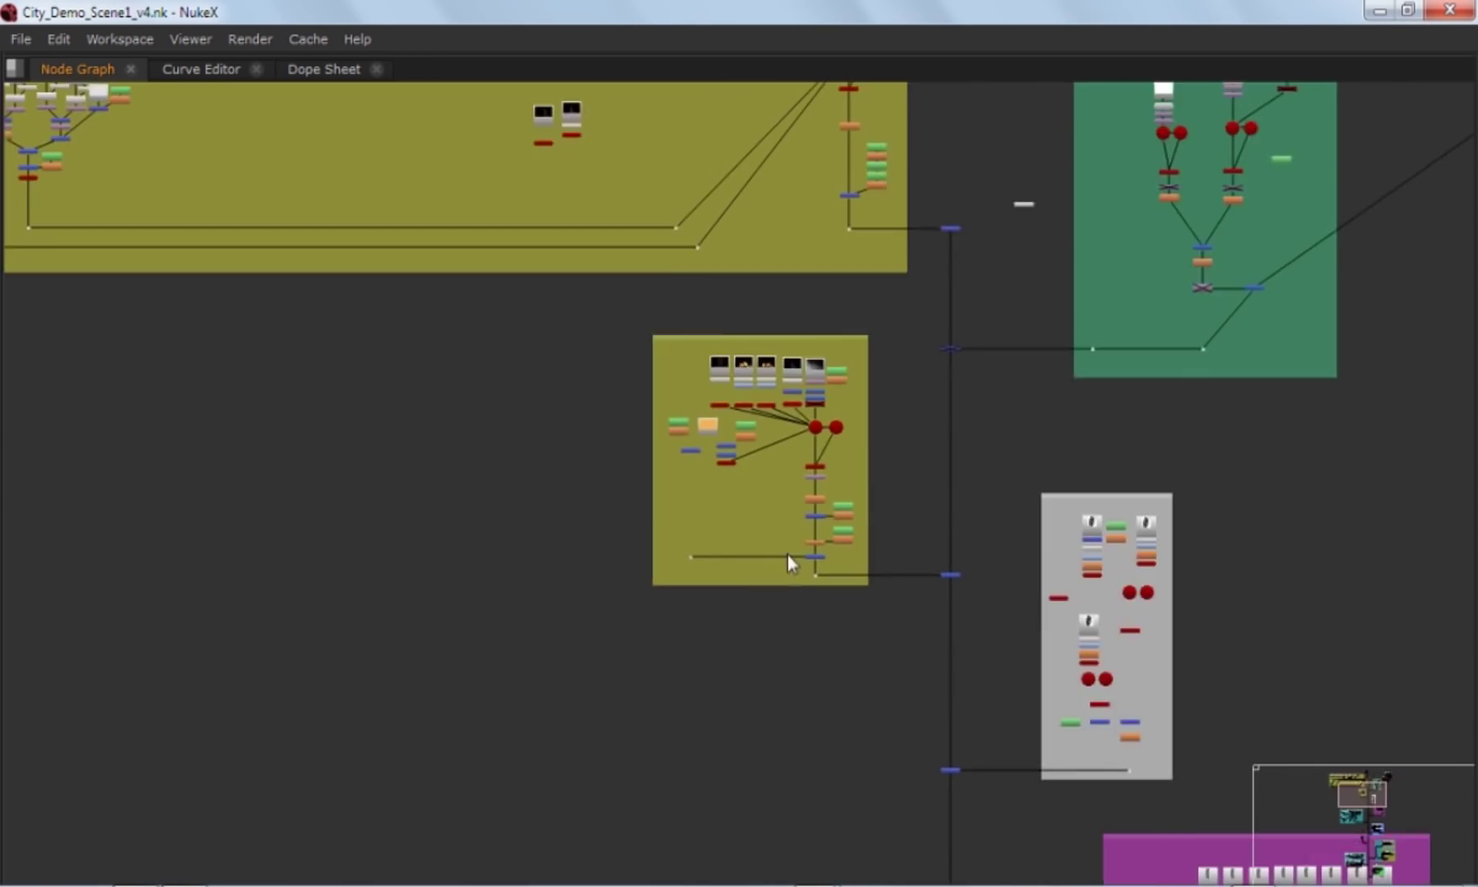
middle_click_drag(894, 345, 893, 570)
scroll(918, 381, "down", 2)
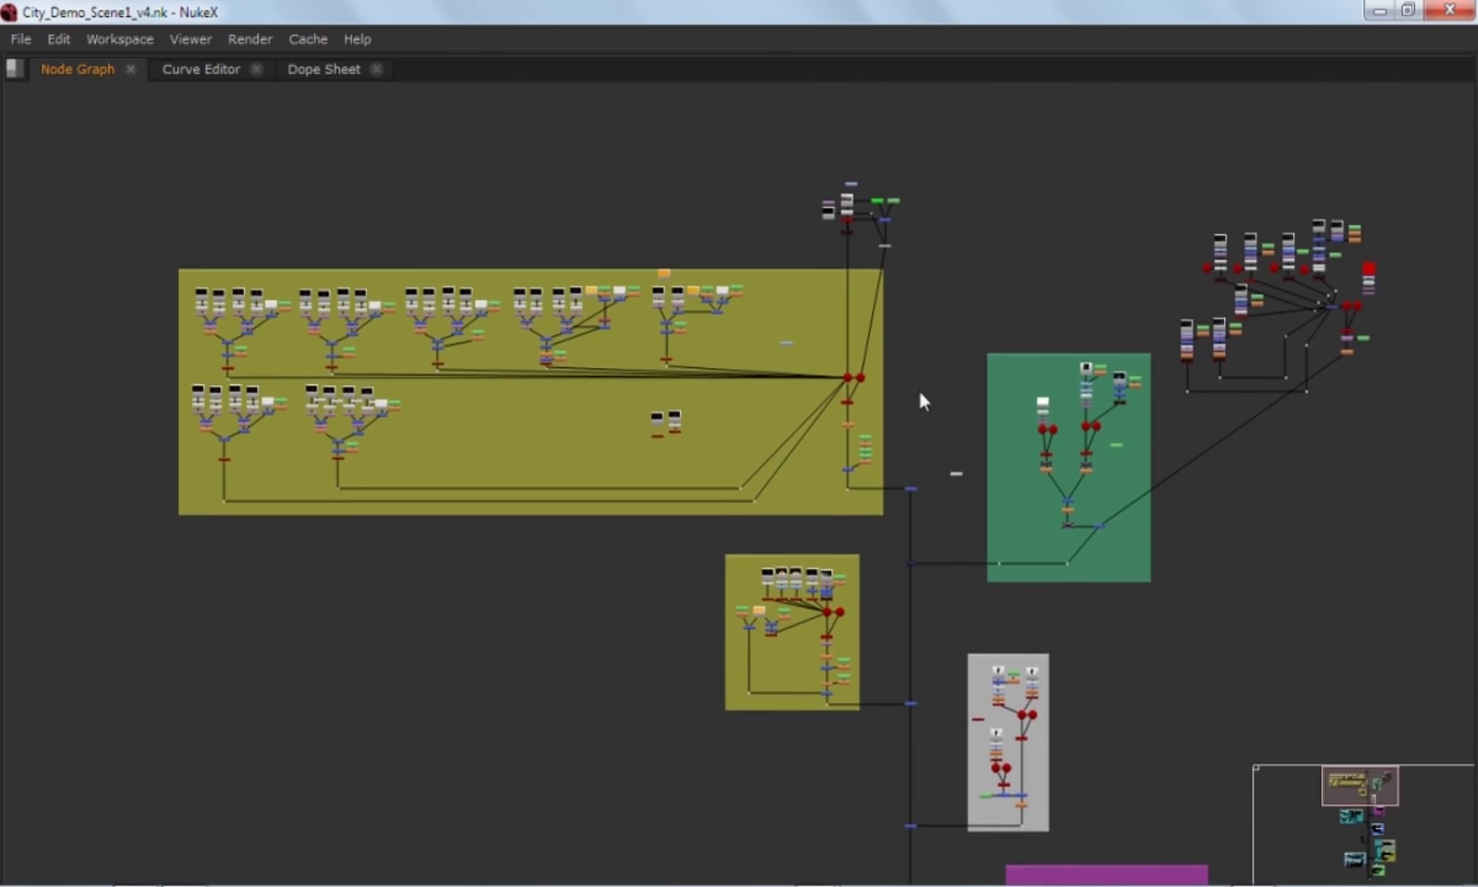
middle_click_drag(917, 399, 849, 129)
middle_click_drag(1128, 503, 1099, 132)
middle_click_drag(1229, 707, 1179, 131)
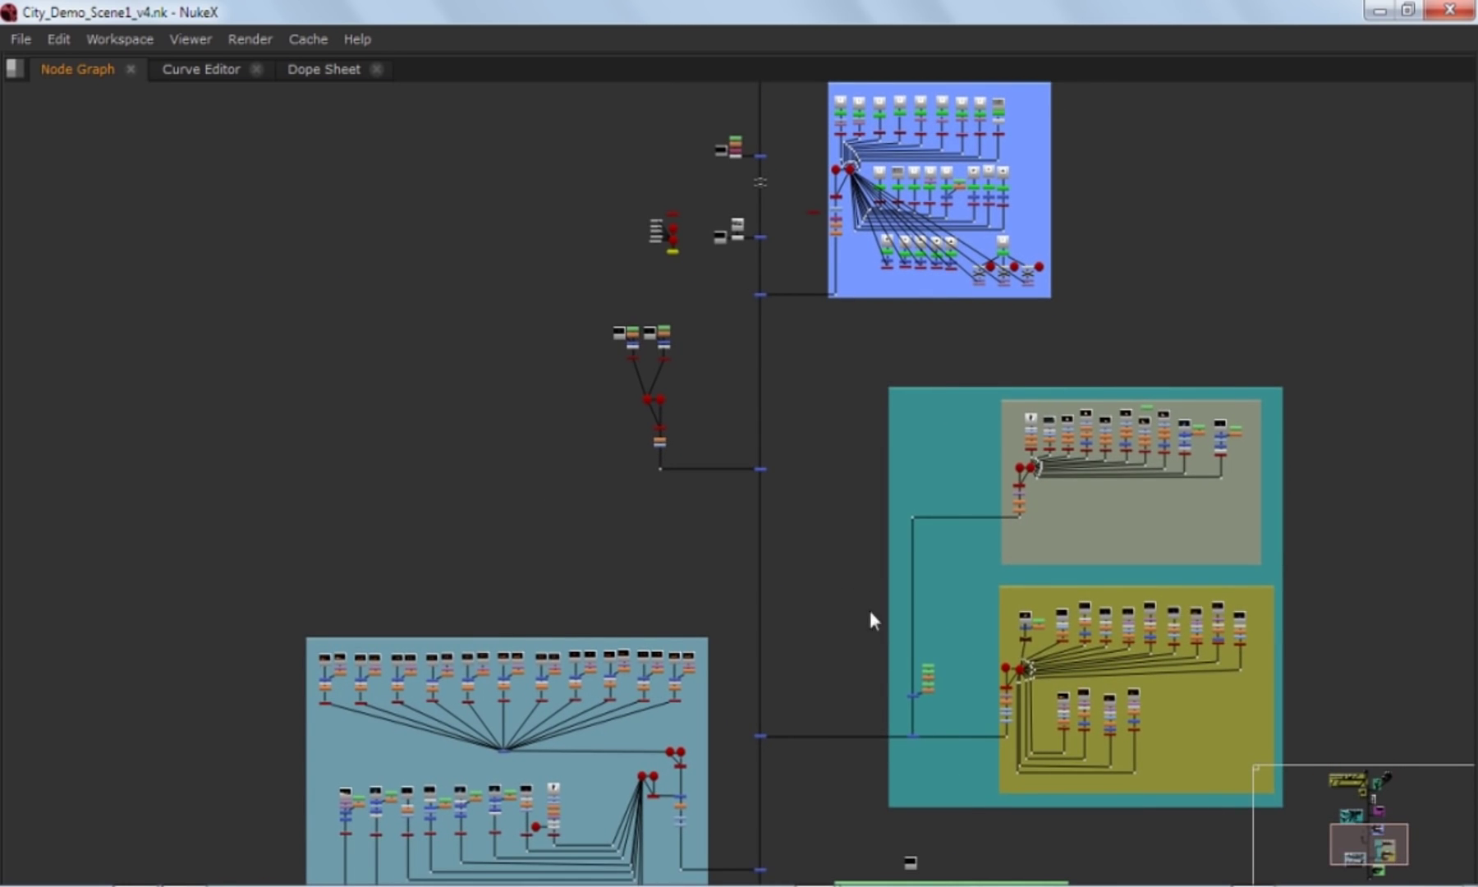
middle_click_drag(871, 616, 825, 287)
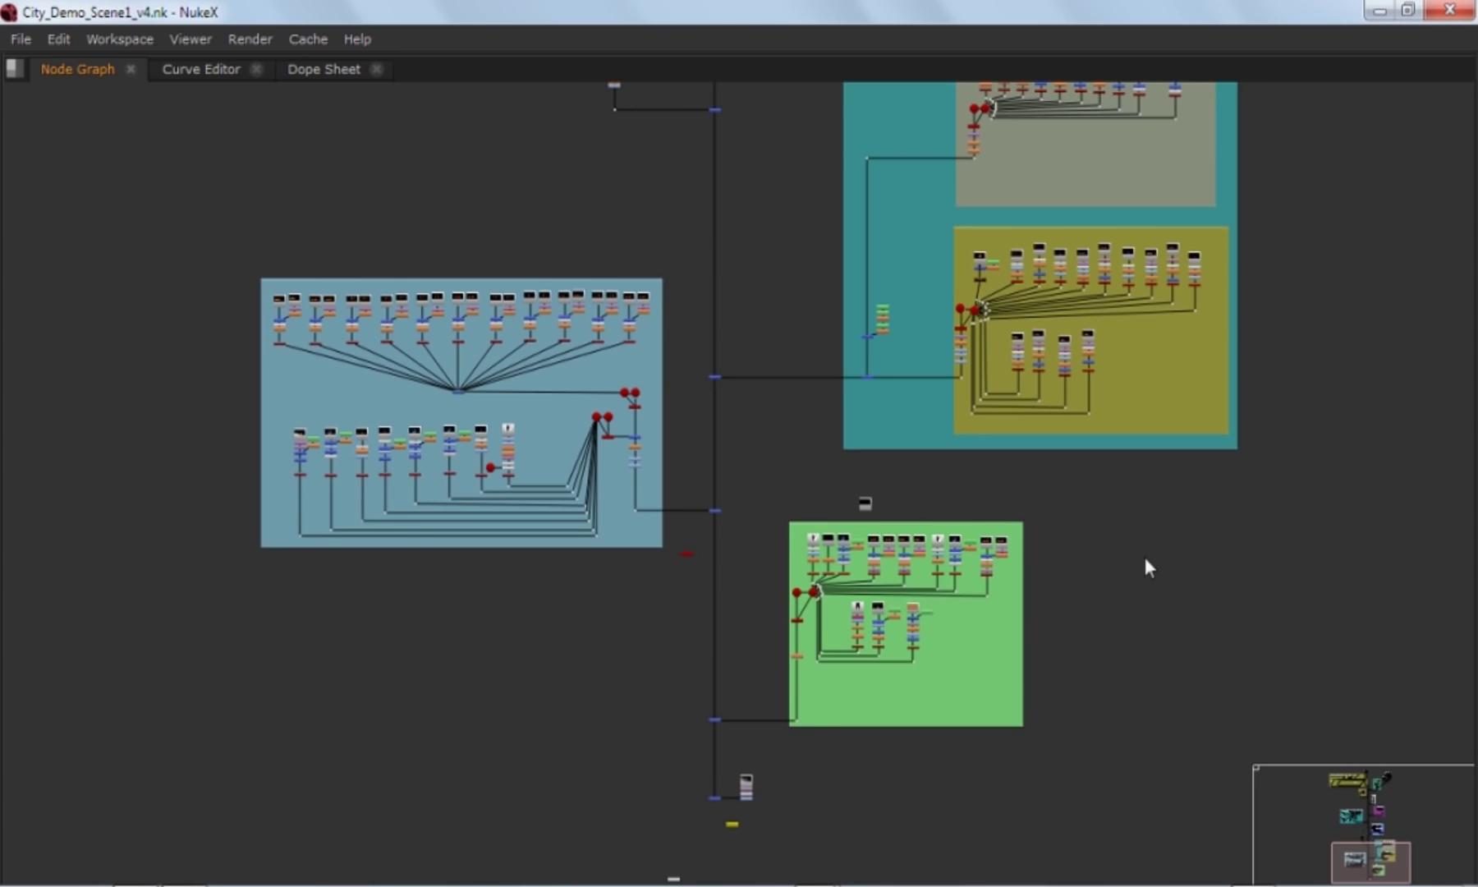
key("f")
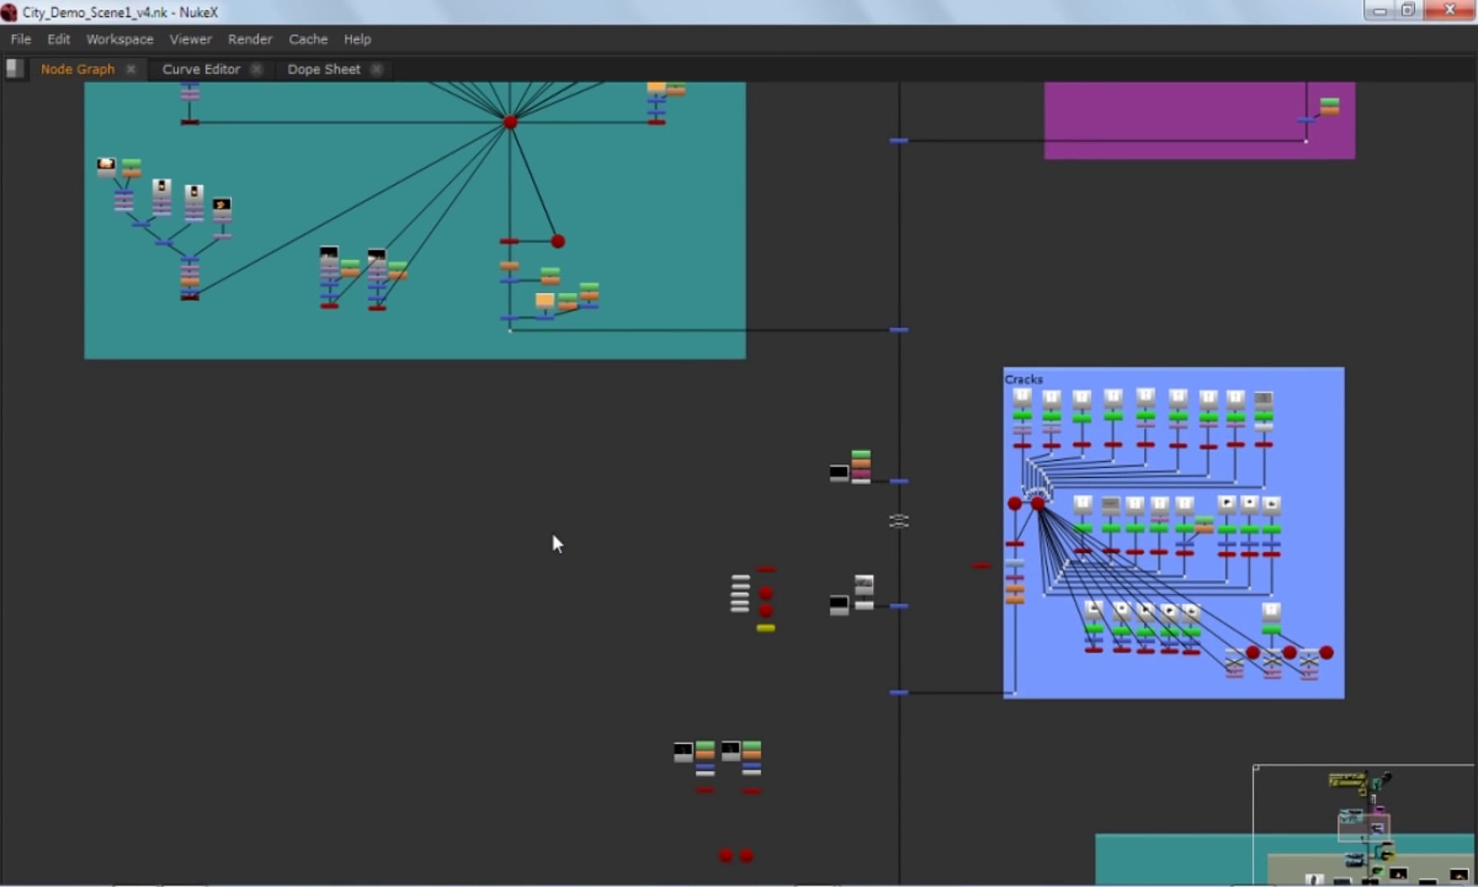
Step: Wrap the loose nodes left of the Cracks backdrop in a new grey Backdrop, then deselect them
left_click_drag(554, 542, 862, 881)
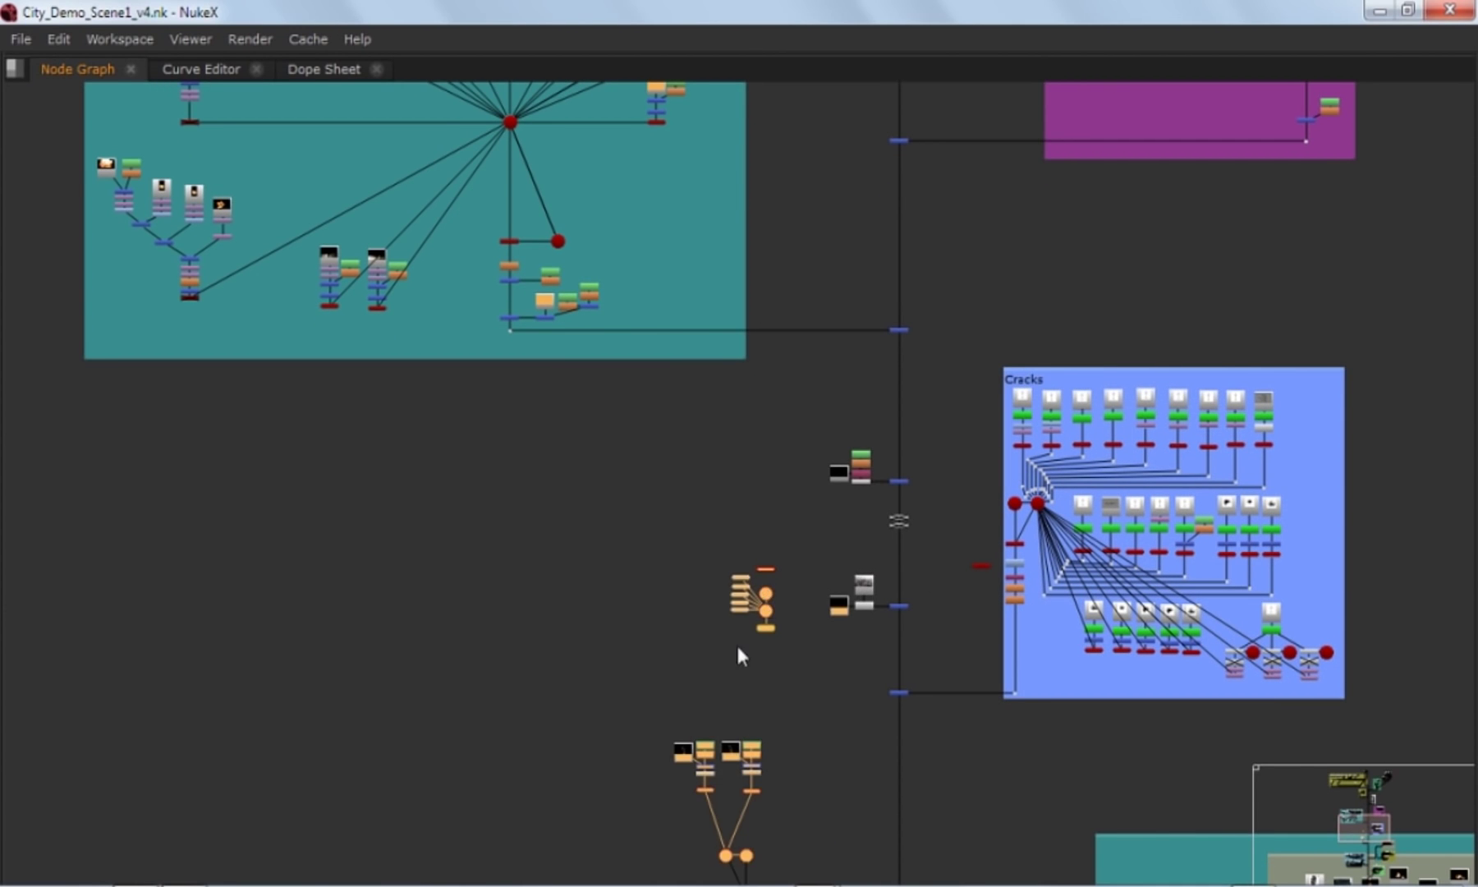
key("Tab")
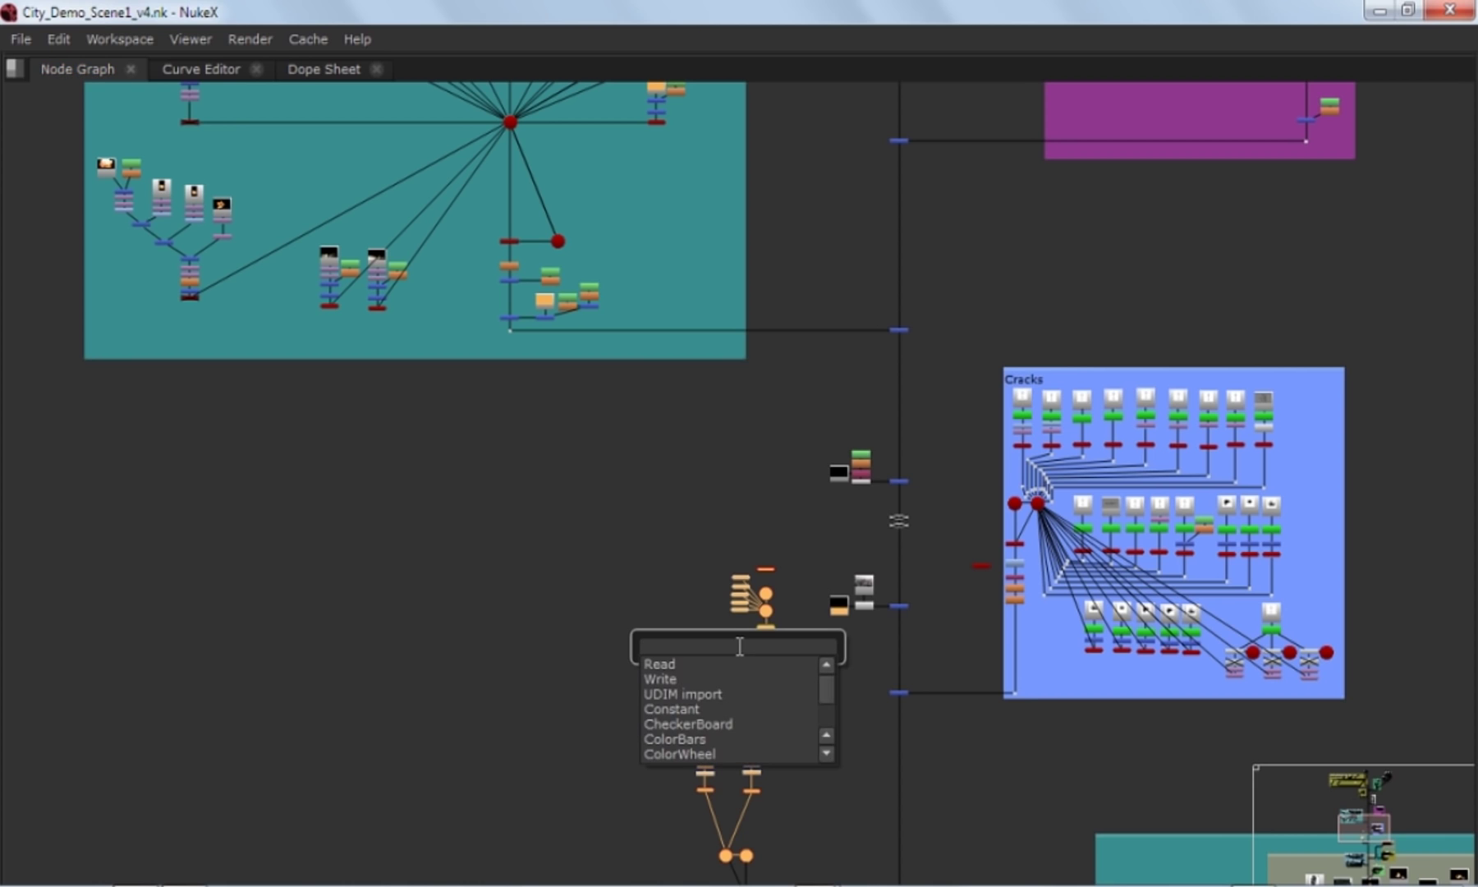
type("back")
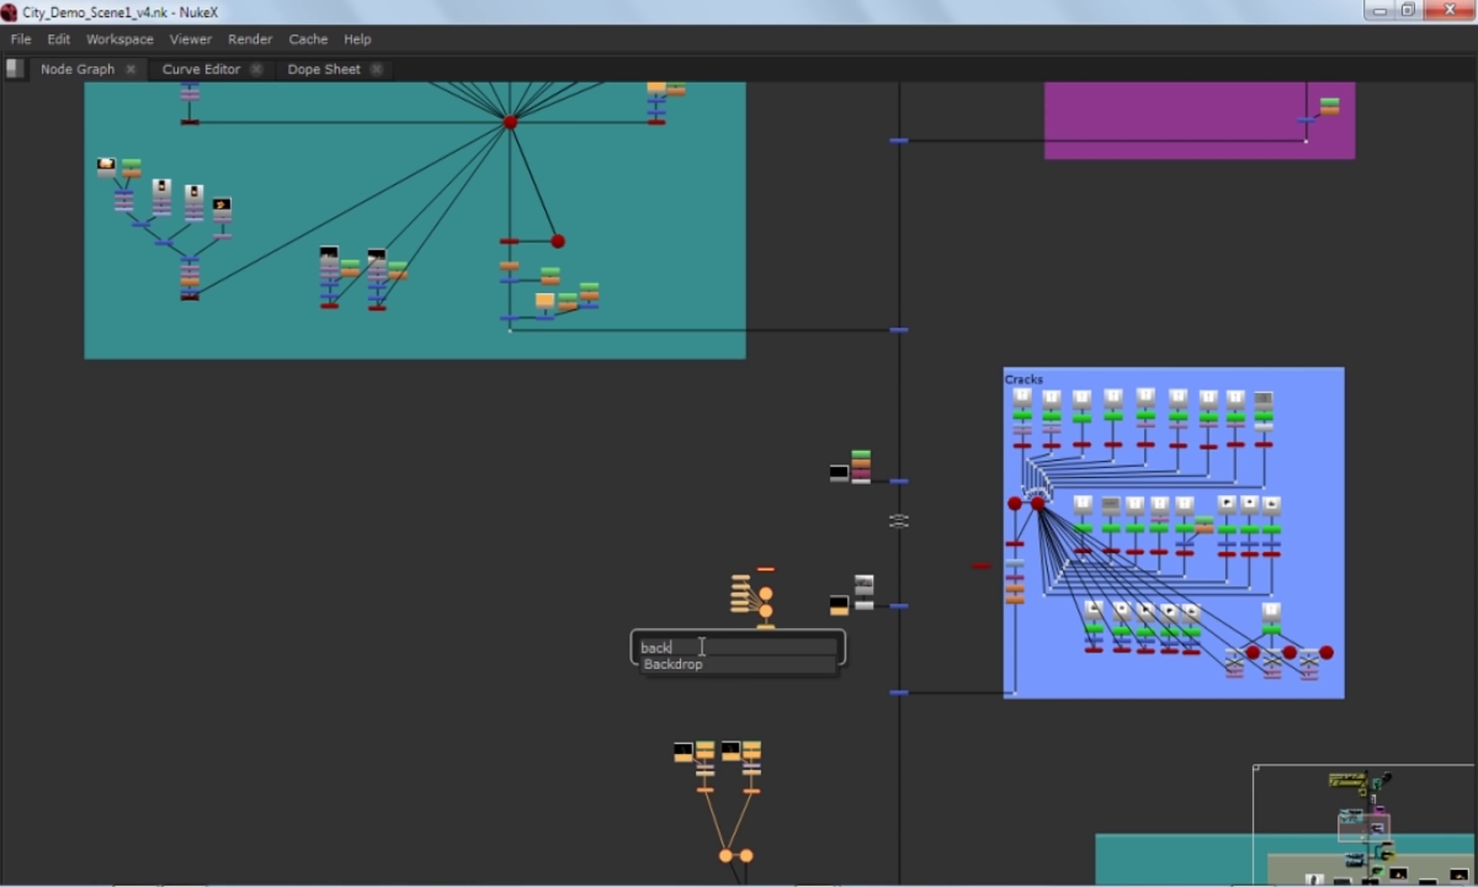
left_click(687, 666)
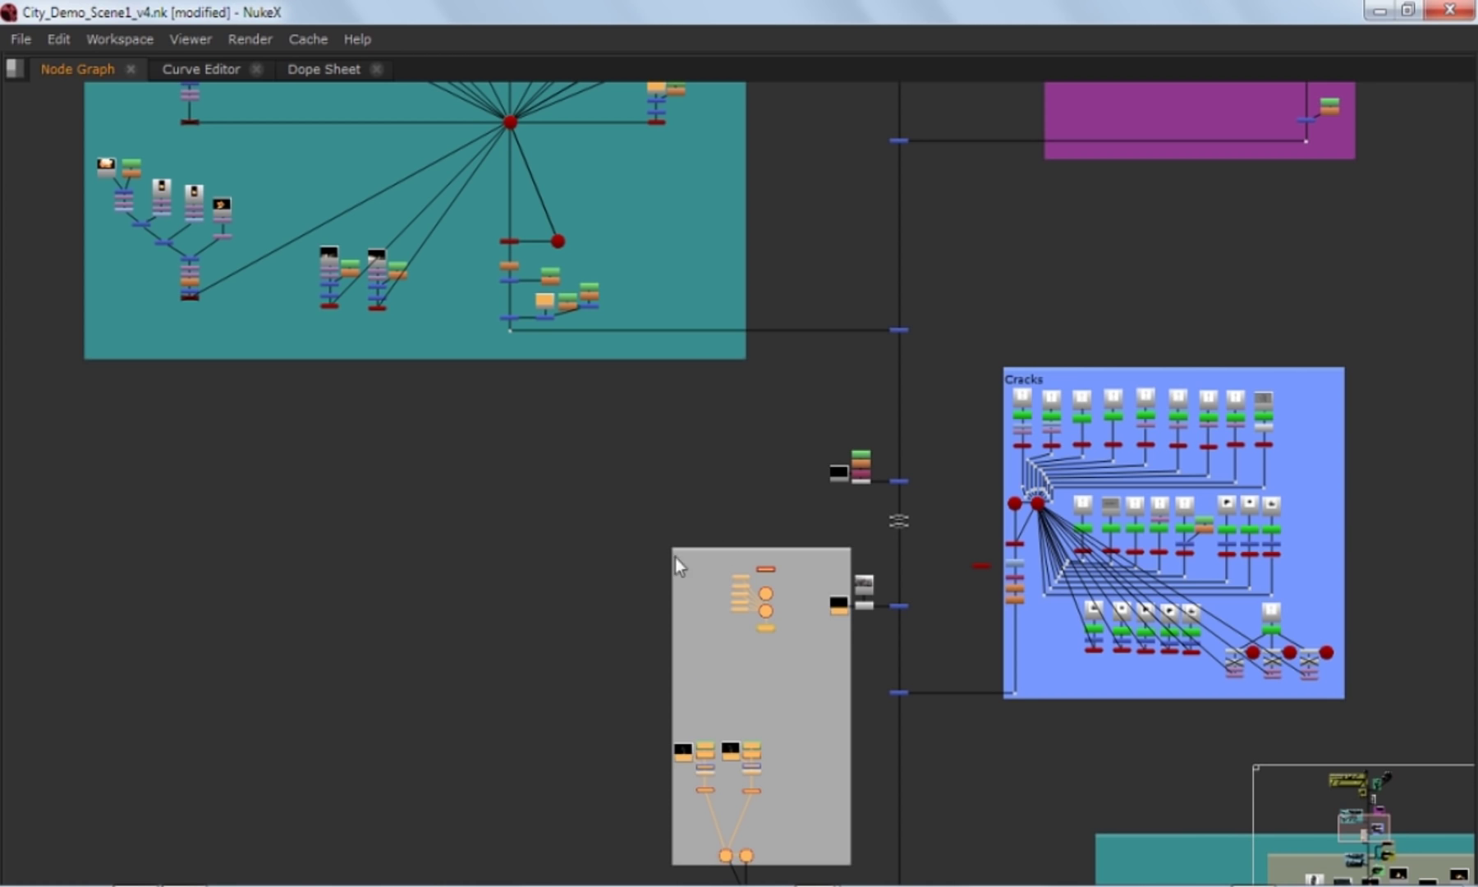
left_click(705, 547)
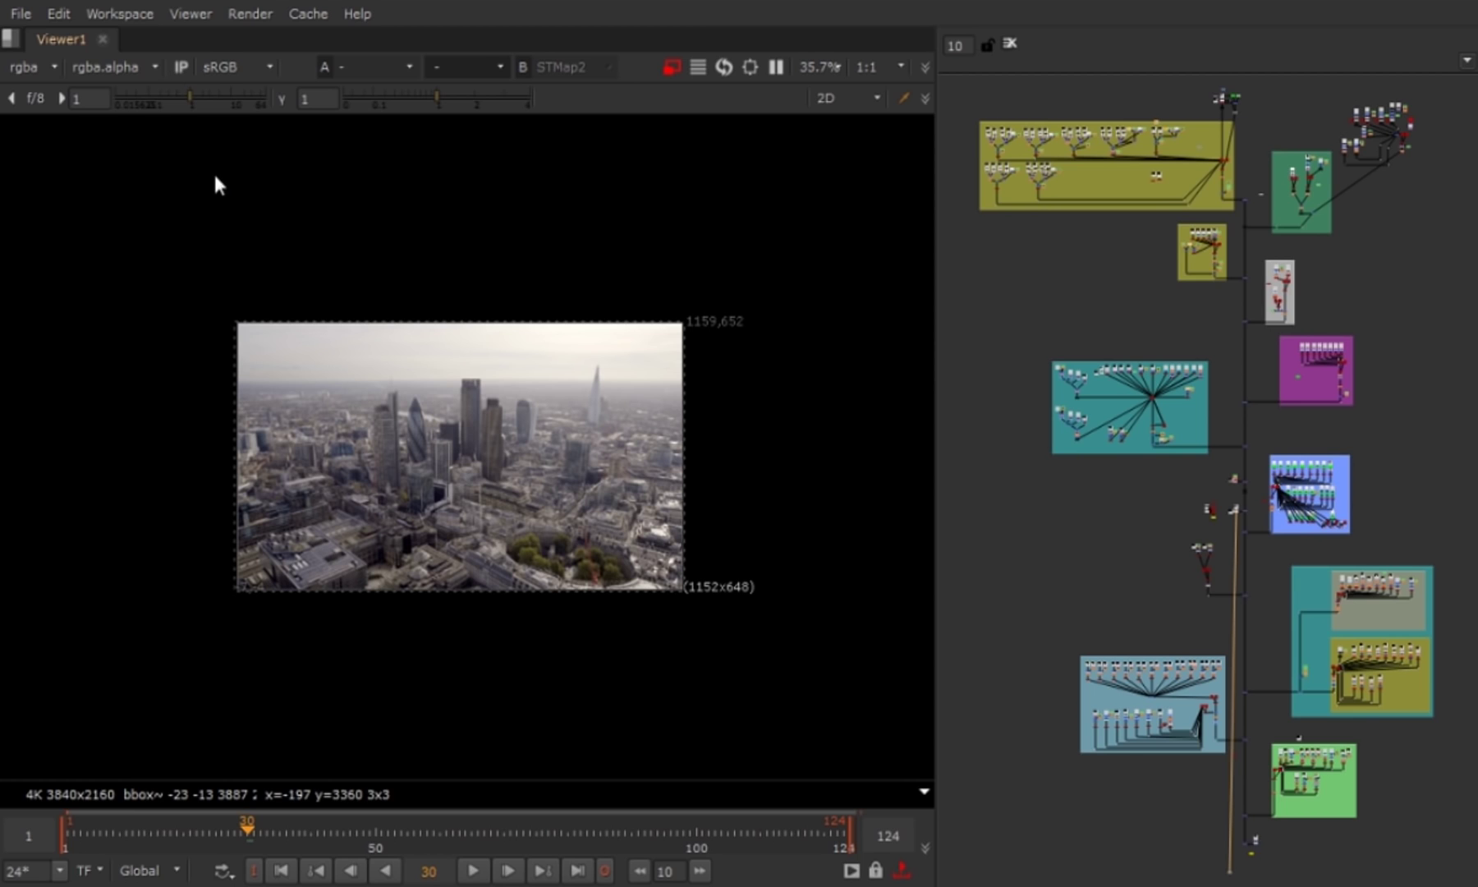
Step: Save the comp as City_Demo_Scene1_v5.nk, bumping the version from v4 to v5
left_click(22, 15)
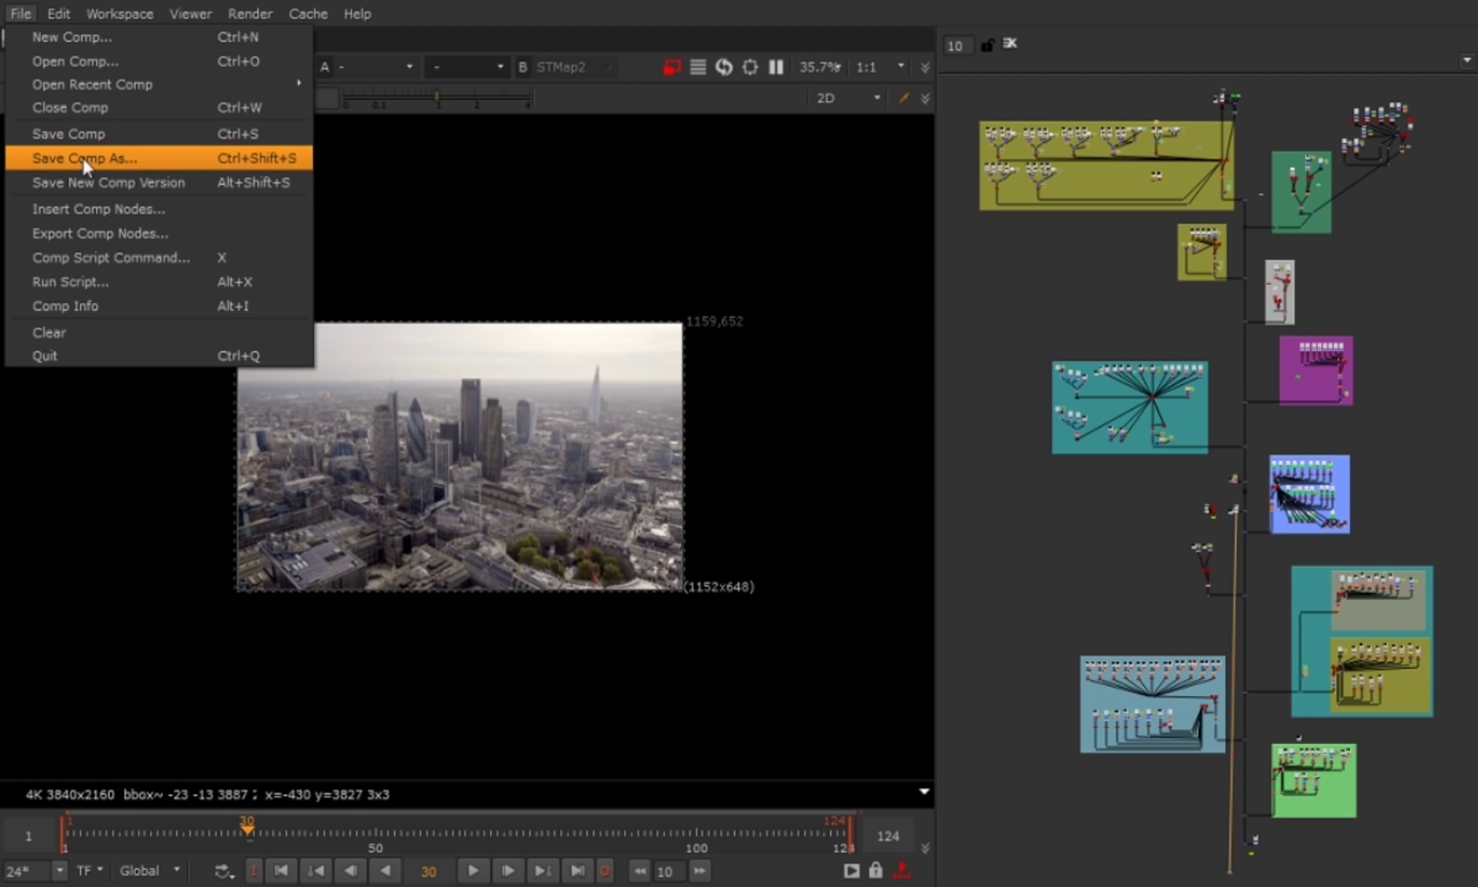
left_click(197, 159)
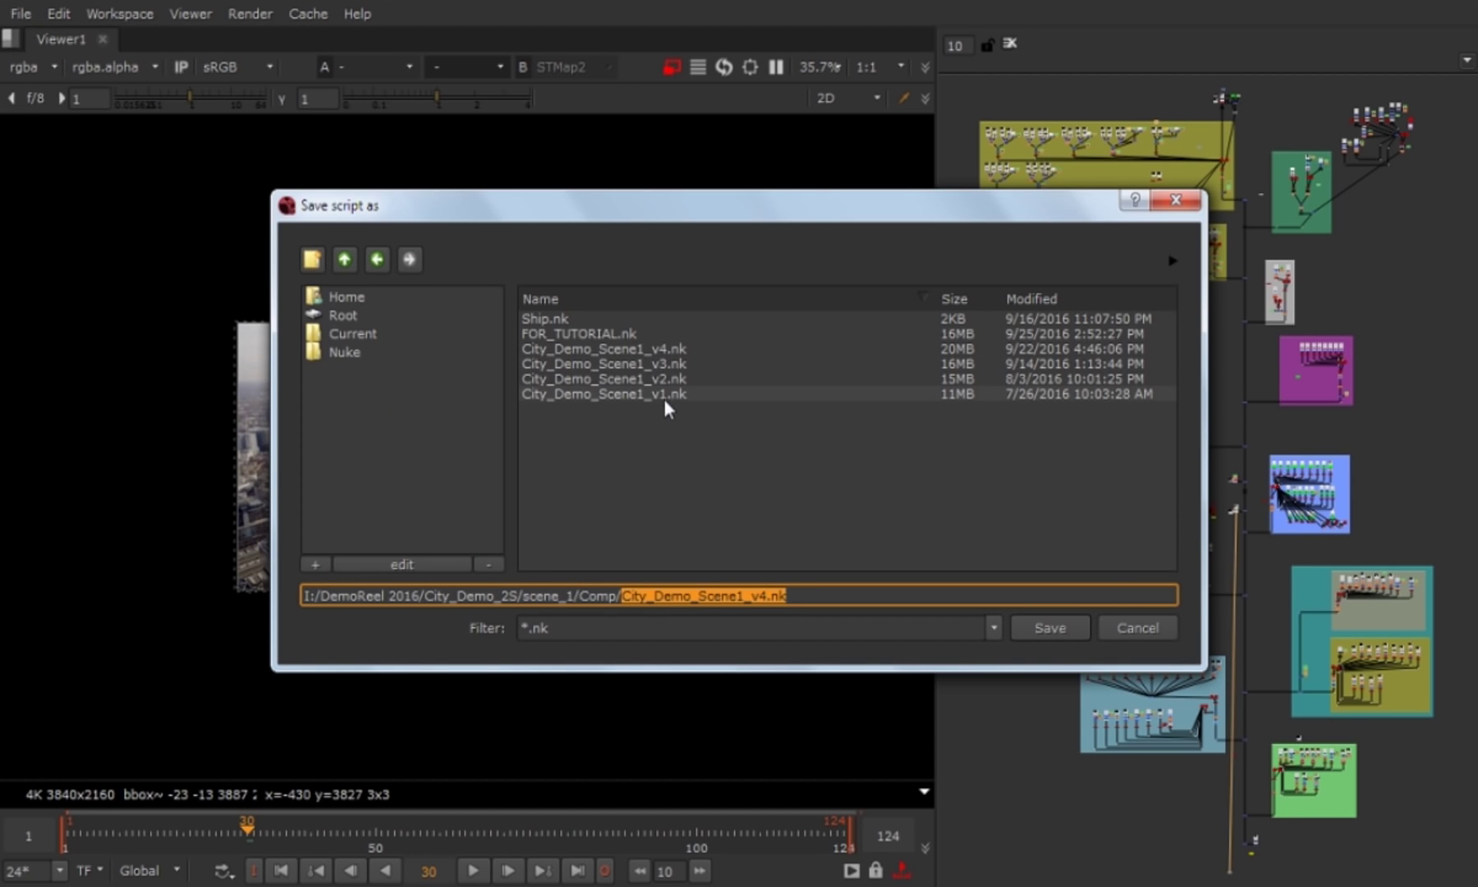
left_click(768, 595)
key("BackSpace")
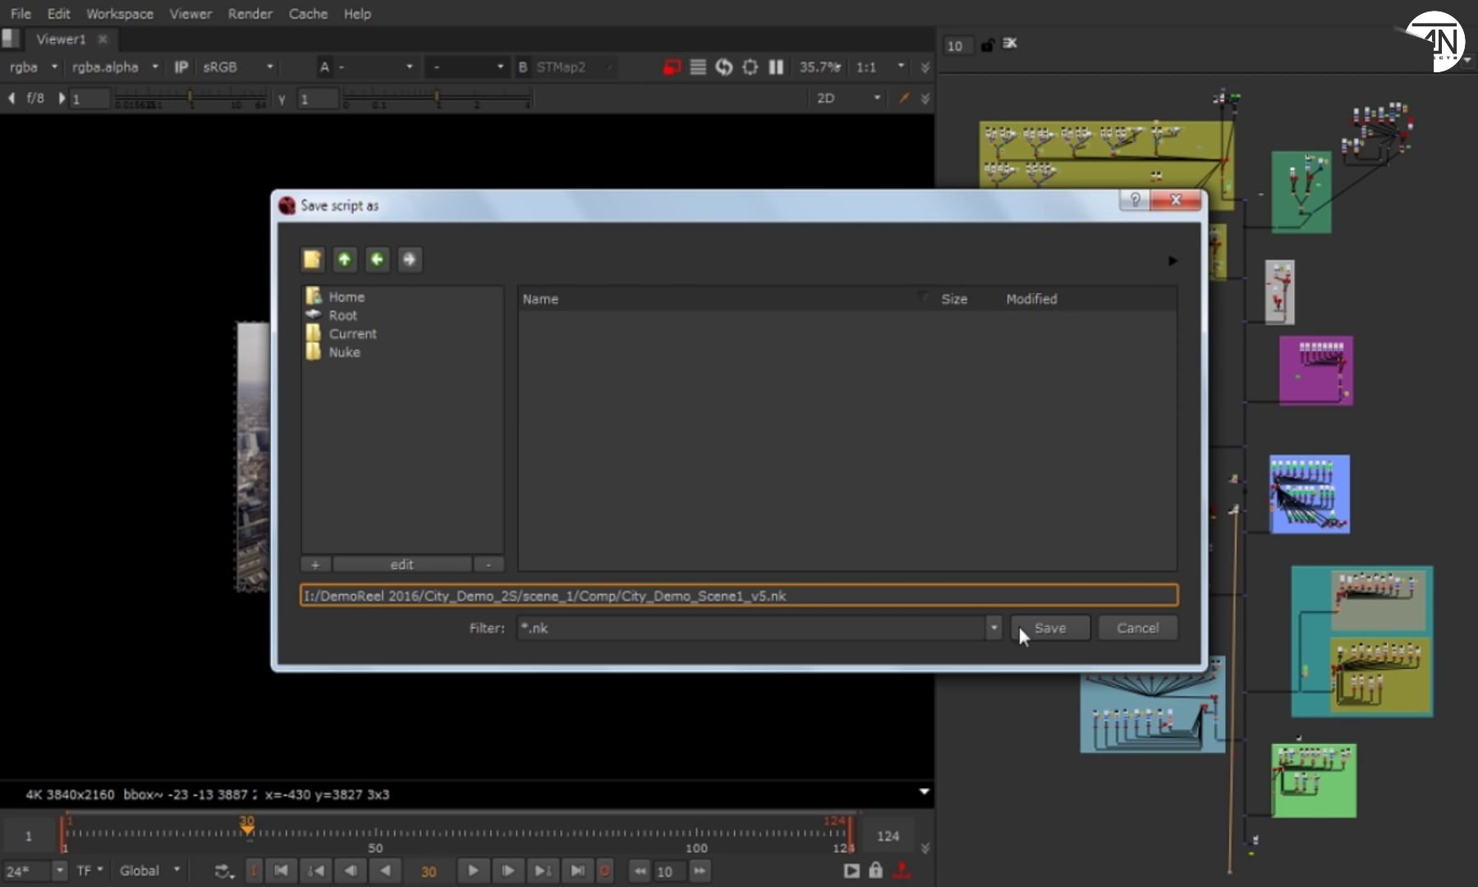
left_click(1113, 630)
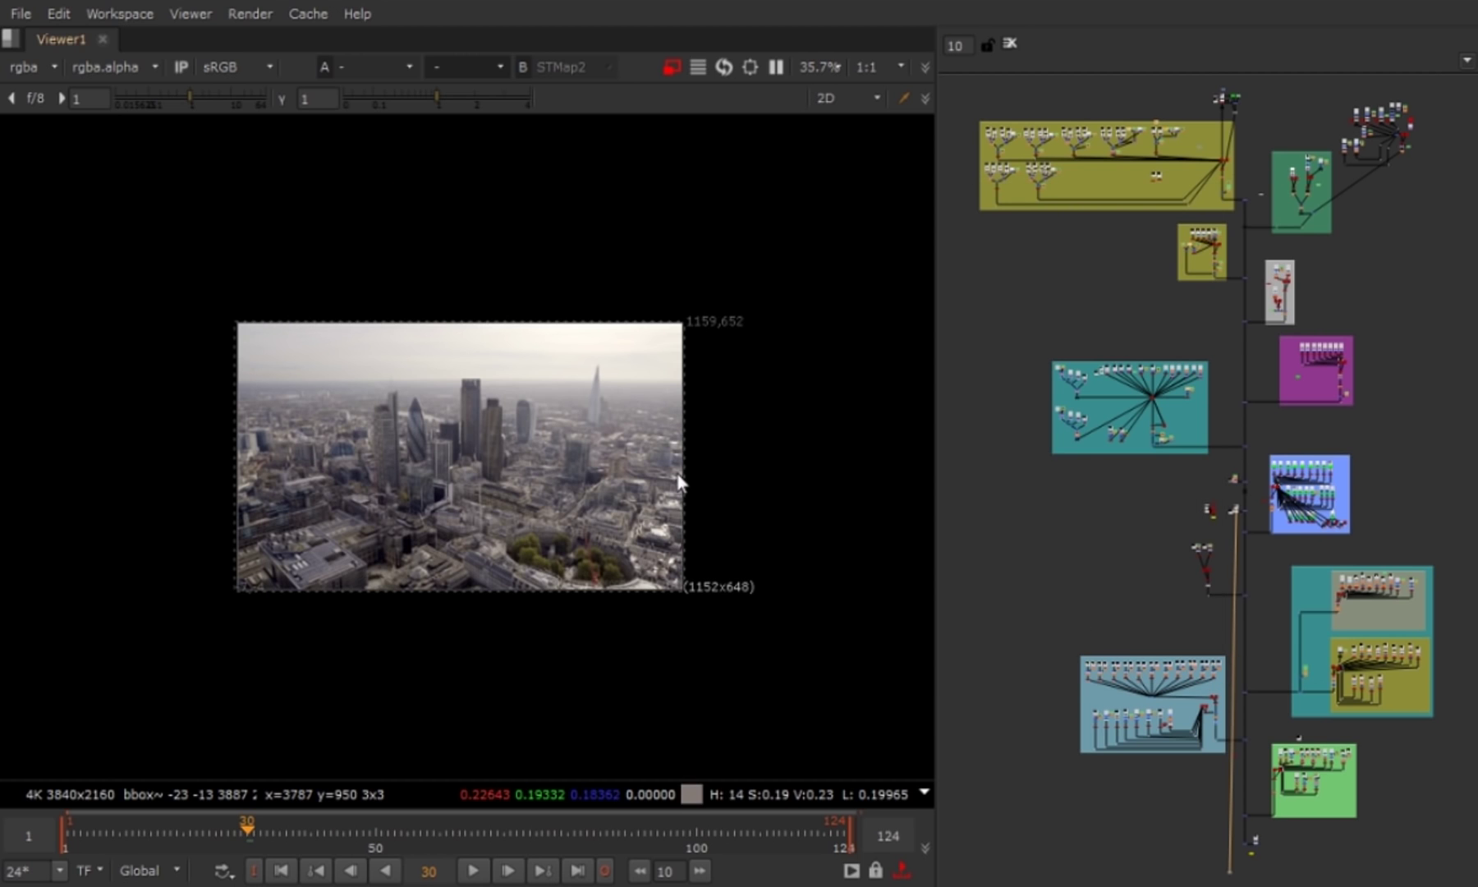